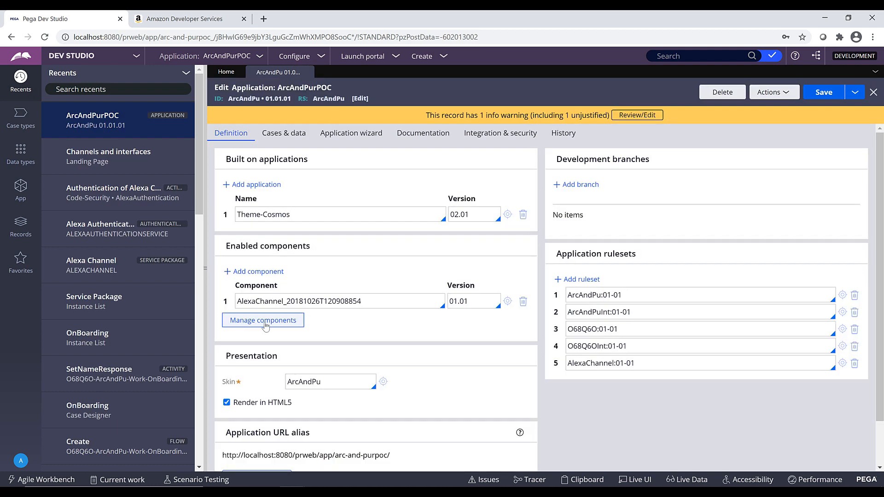
# Review the available components and the Alexa Channel component's enabled status for the application.
pyautogui.click(265, 322)
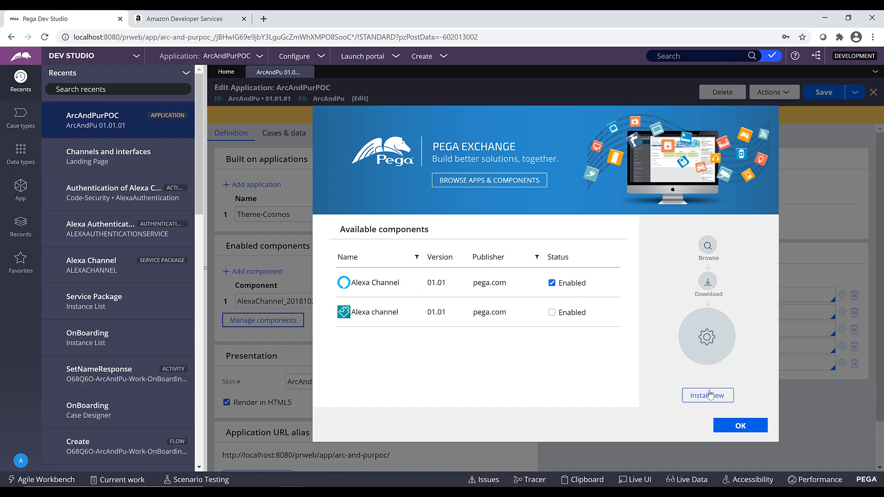
pyautogui.click(740, 426)
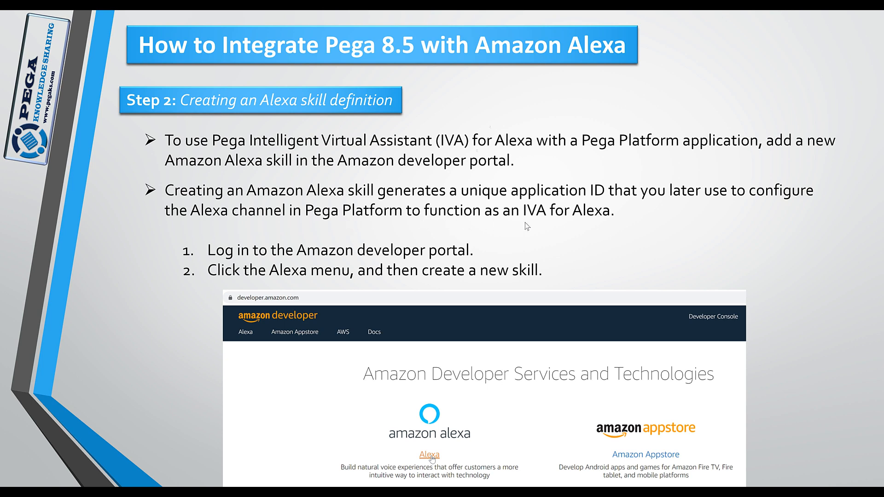
pyautogui.click(625, 272)
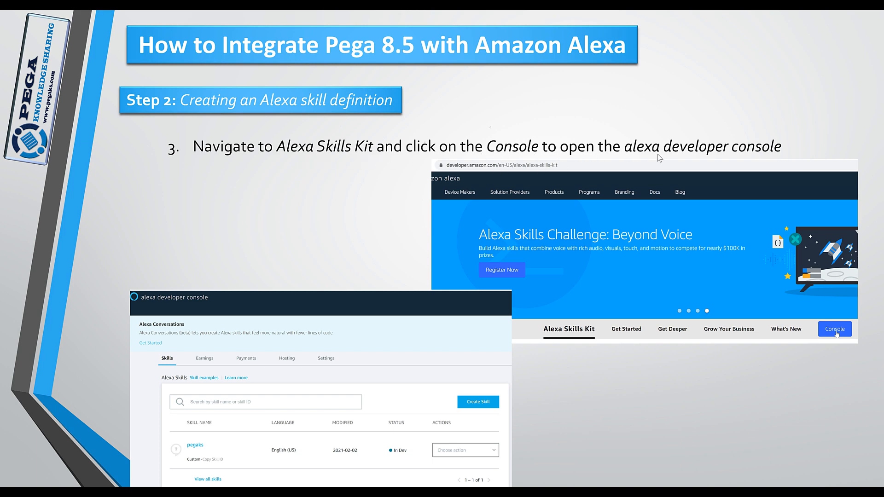
pyautogui.click(683, 359)
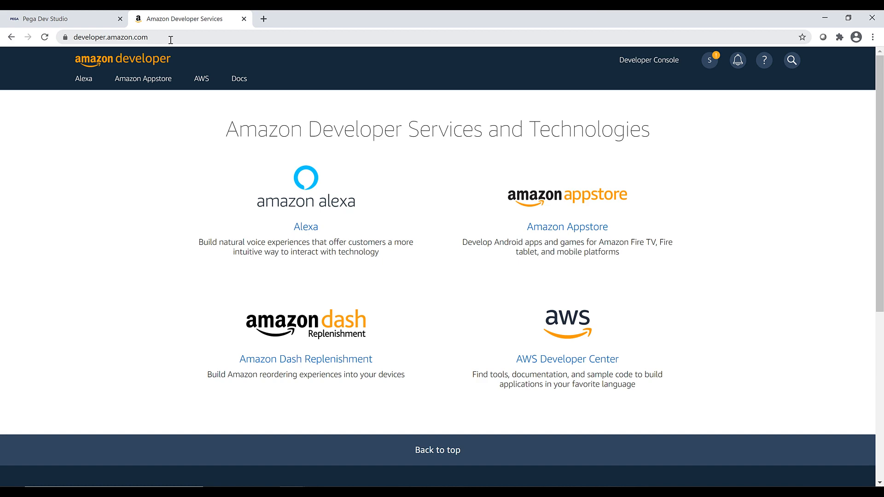
# Open the Alexa developer console by way of the Alexa Skills Kit page on the Amazon developer site.
pyautogui.click(306, 227)
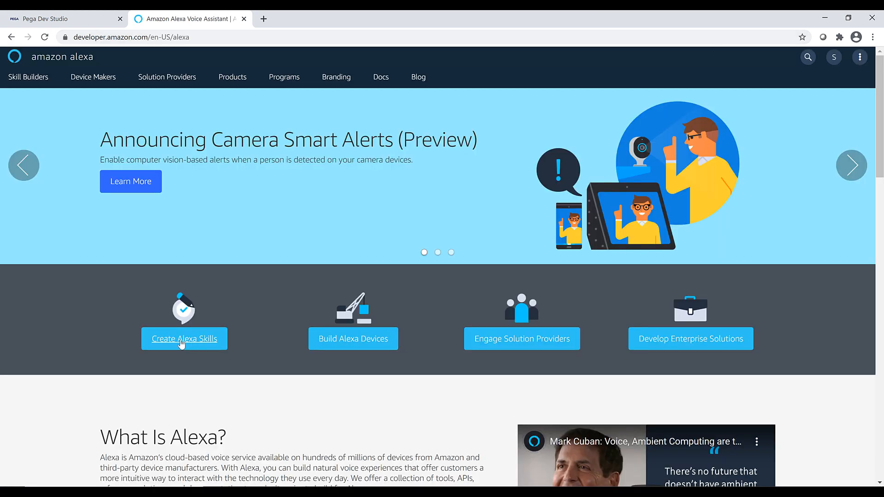
pyautogui.click(188, 344)
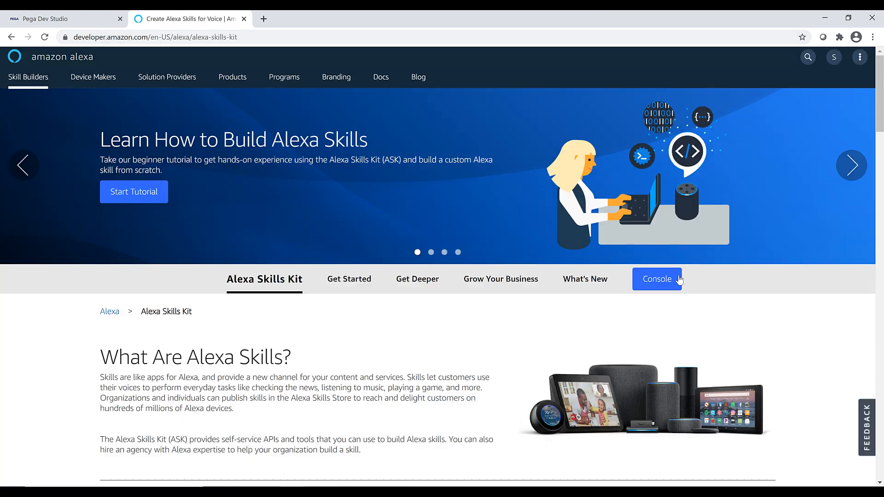
pyautogui.click(659, 283)
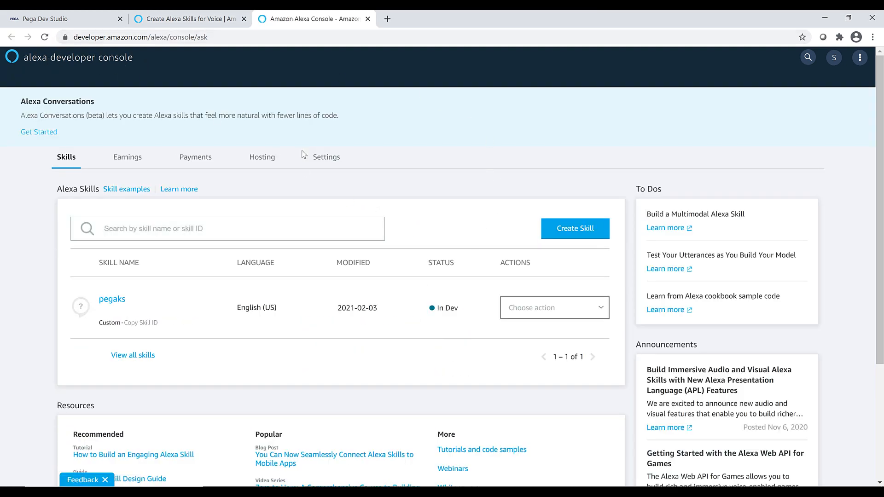
# Create a skill named Demo with the Custom model and Alexa-hosted (Node.js) backend, using the Start from Scratch template.
pyautogui.click(575, 229)
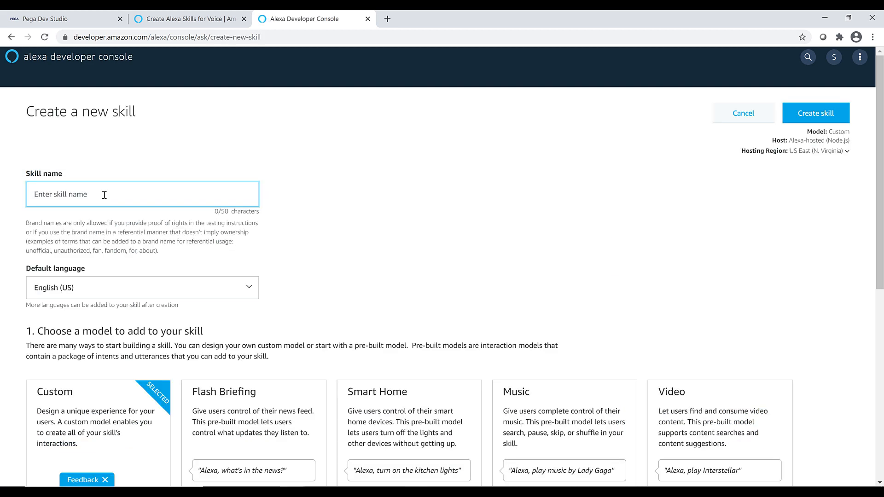
pyautogui.write('Demo')
pyautogui.scroll(-1, 147, 253)
pyautogui.scroll(-2, 147, 253)
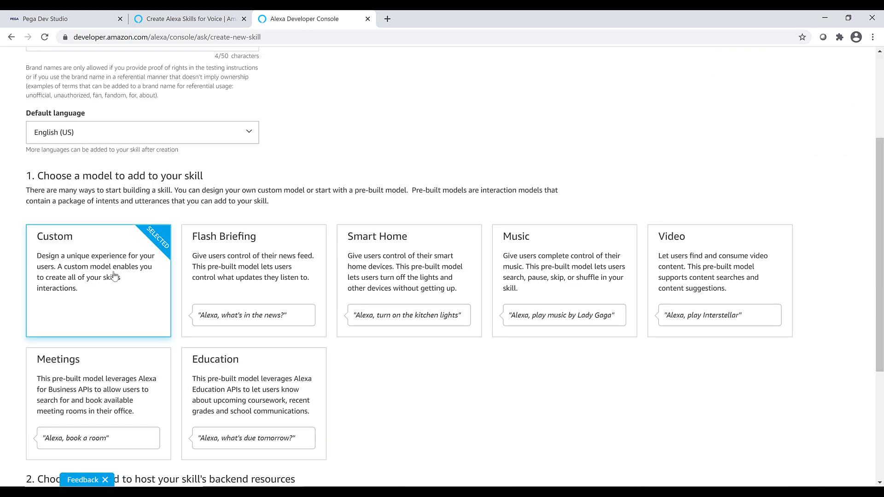
pyautogui.scroll(-4, 130, 321)
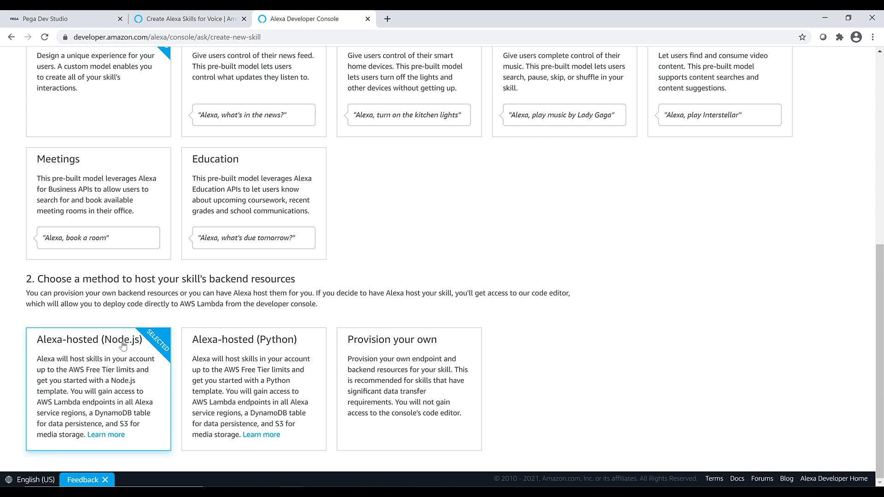
pyautogui.scroll(7, 816, 119)
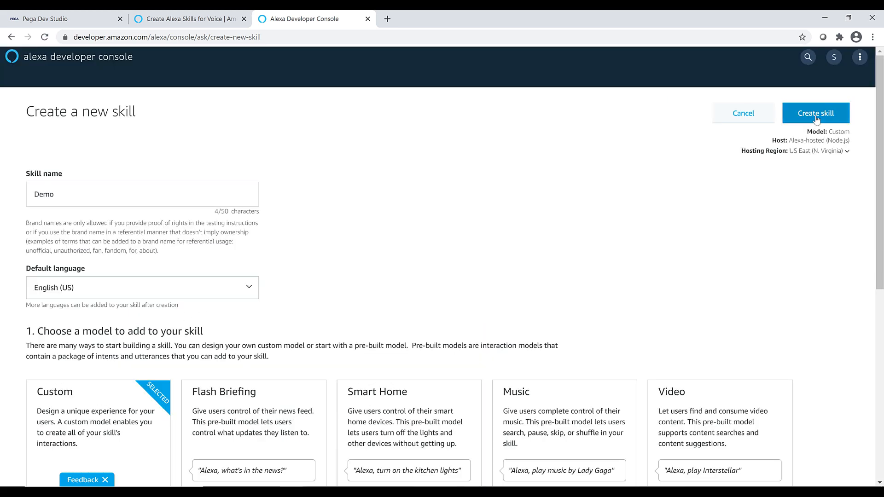
pyautogui.click(816, 113)
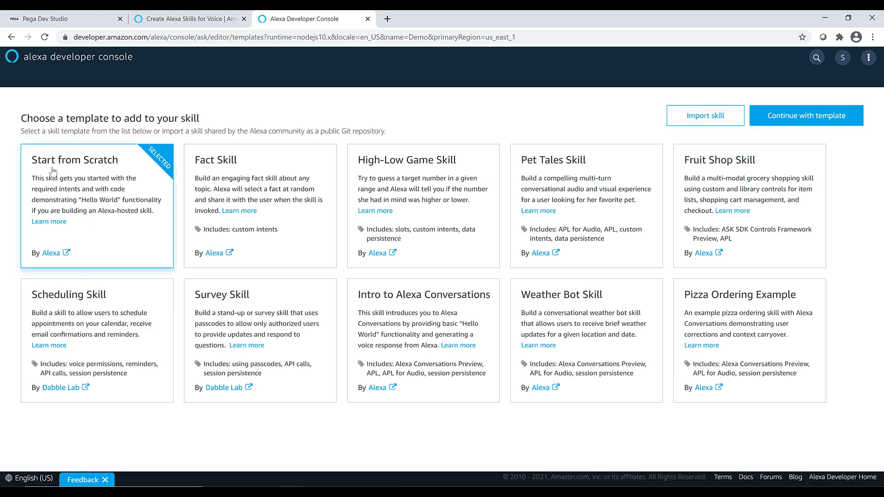
pyautogui.click(796, 121)
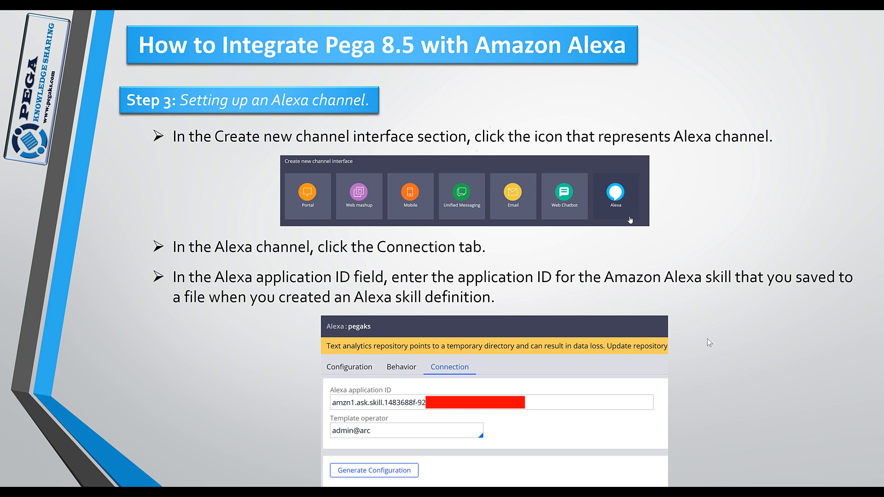
pyautogui.click(752, 344)
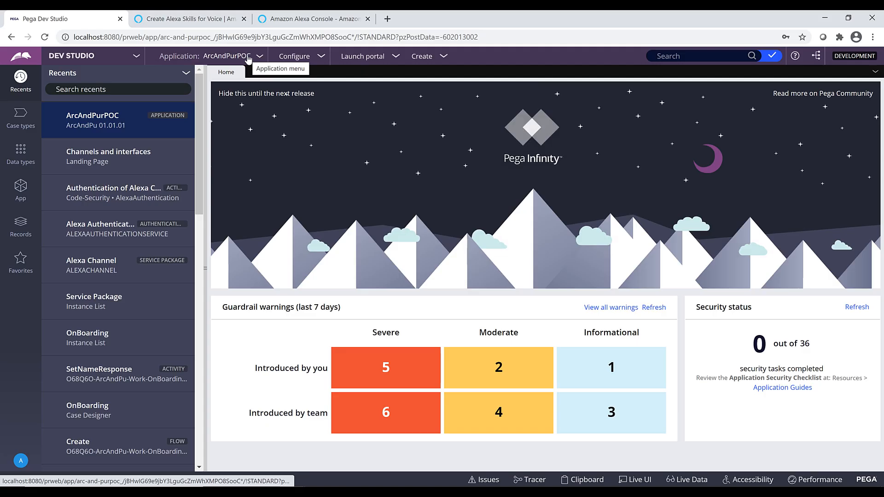
# Open the pegaks Alexa channel from the ArcAndPurPOC application's channels and interfaces in Pega Dev Studio.
pyautogui.click(246, 56)
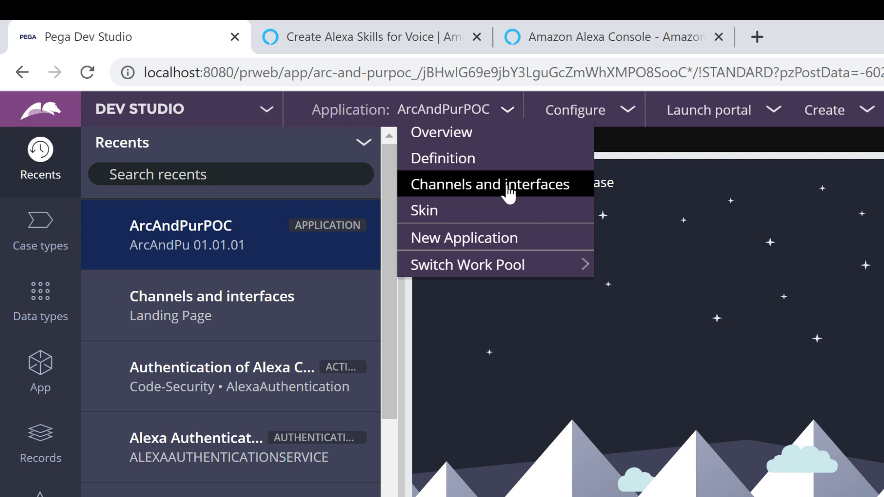
pyautogui.click(522, 187)
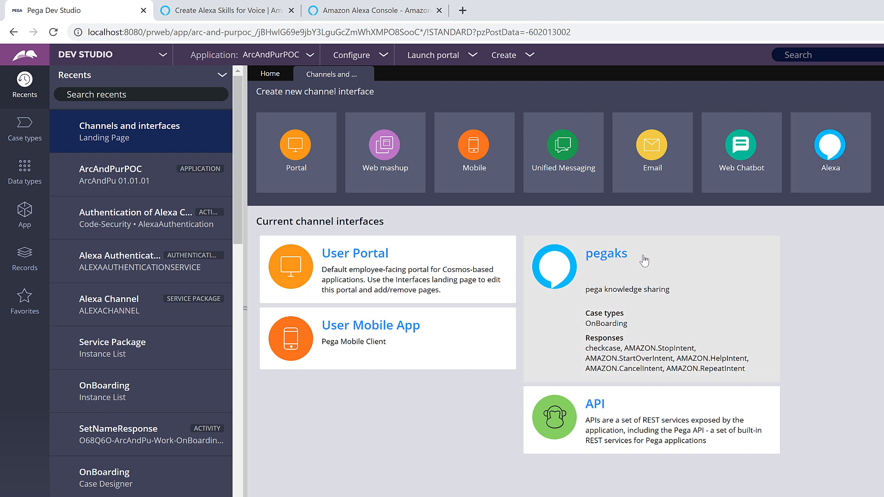
pyautogui.click(612, 260)
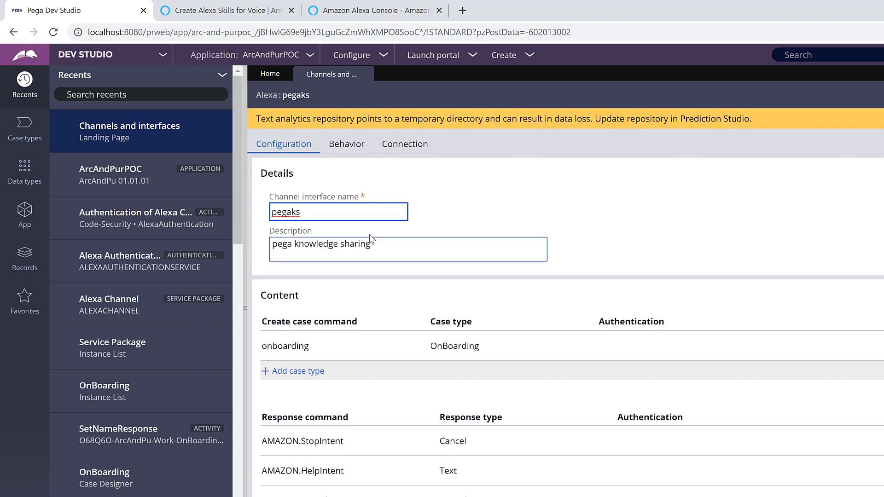
pyautogui.moveTo(377, 245); pyautogui.dragTo(298, 240)
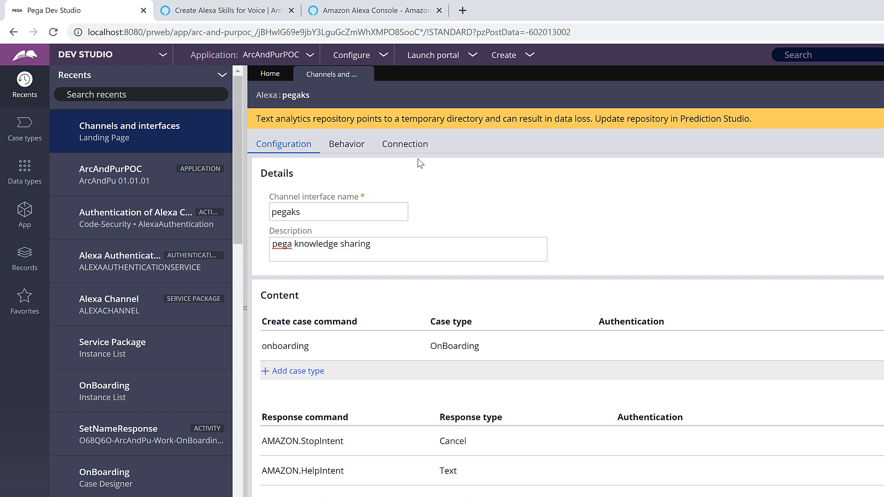
# Review the Alexa application ID and template operator in the pegaks channel's connection settings.
pyautogui.click(405, 144)
pyautogui.moveTo(490, 186); pyautogui.dragTo(261, 188)
pyautogui.click(316, 221)
pyautogui.moveTo(316, 220); pyautogui.dragTo(244, 222)
pyautogui.click(544, 216)
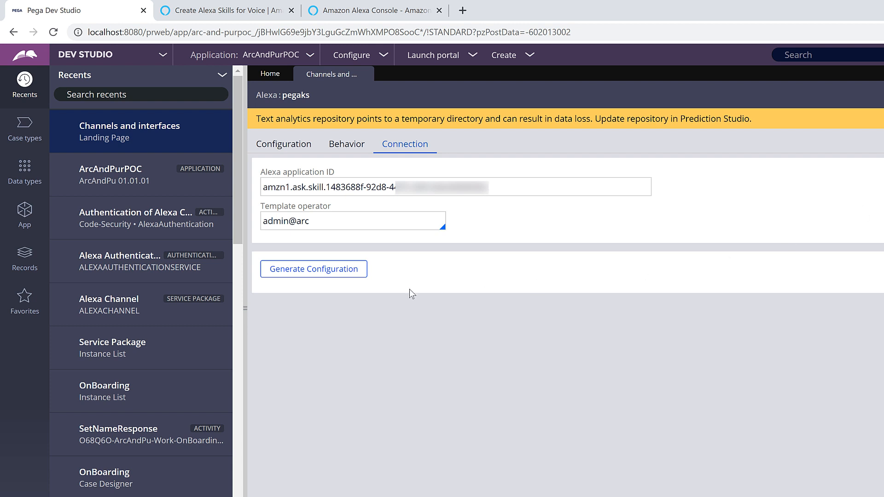
# Generate the channel's skill configuration and copy the entire Intent Schema into test.txt in Notepad.
pyautogui.click(310, 273)
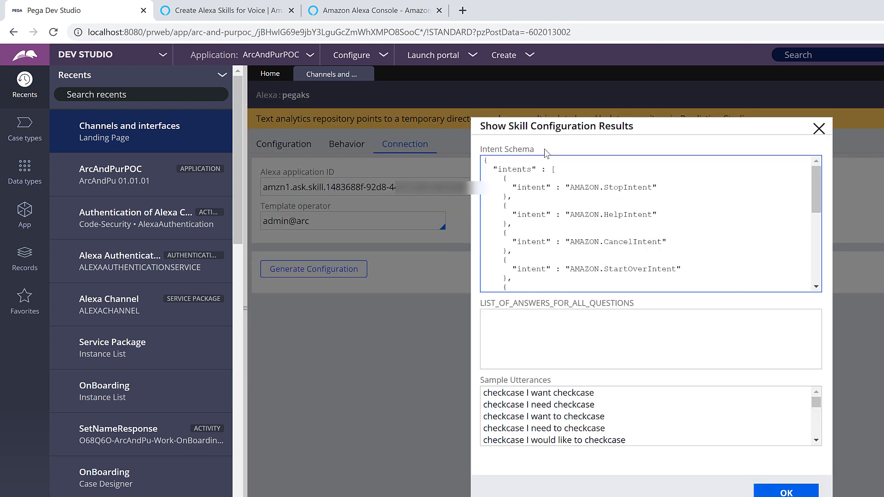
pyautogui.click(636, 416)
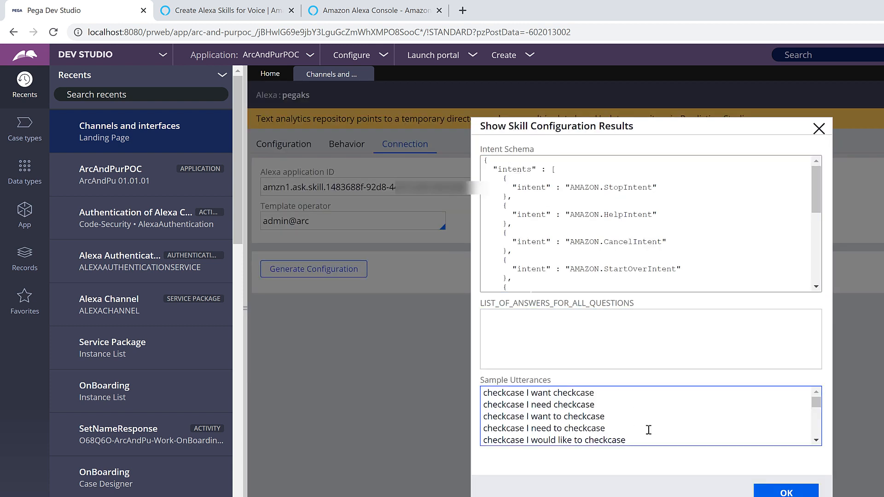
pyautogui.doubleClick(691, 253)
pyautogui.hotkey('ctrl', 'a')
pyautogui.hotkey('ctrl', 'c')
pyautogui.hotkey('alt', 'Tab')
pyautogui.hotkey('ctrl', 'v')
# Copy all Sample Utterances below the intent schema in test.txt, and close the skill configuration results.
pyautogui.hotkey('alt', 'Tab')
pyautogui.click(636, 423)
pyautogui.hotkey('ctrl', 'a')
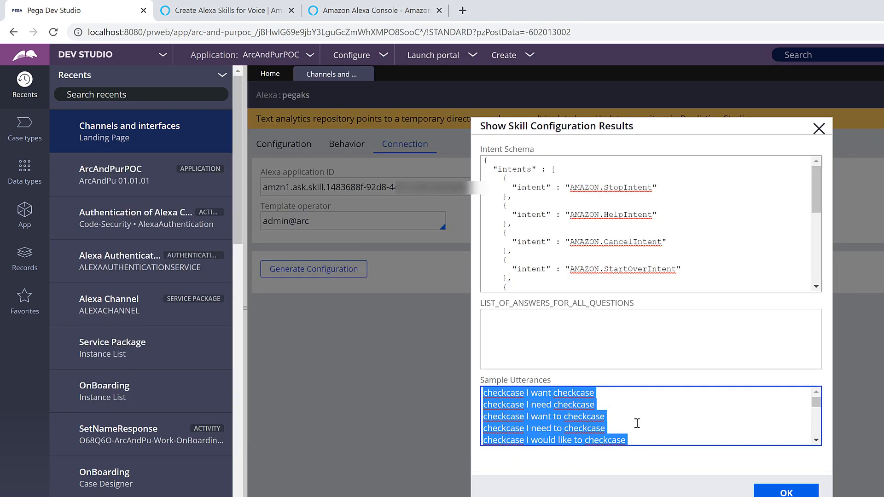
pyautogui.hotkey('ctrl', 'c')
pyautogui.hotkey('alt', 'Tab')
pyautogui.click(316, 424)
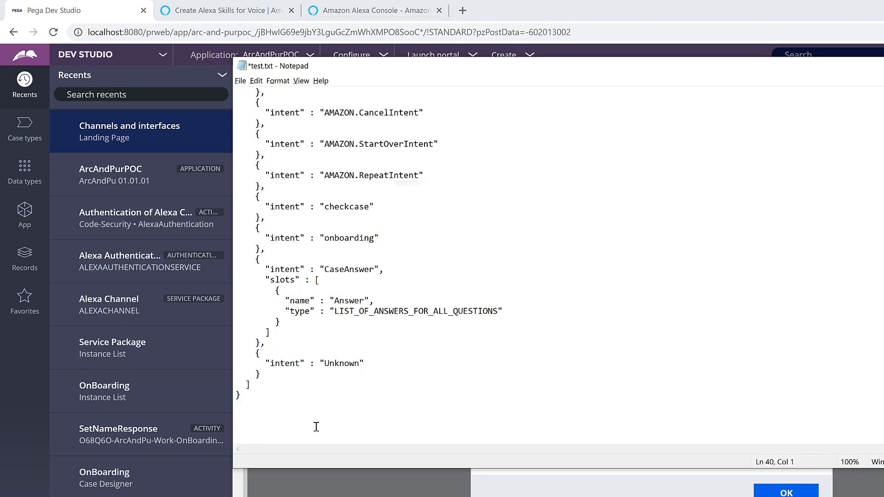
pyautogui.hotkey('ctrl', 'v')
pyautogui.scroll(11, 475, 390)
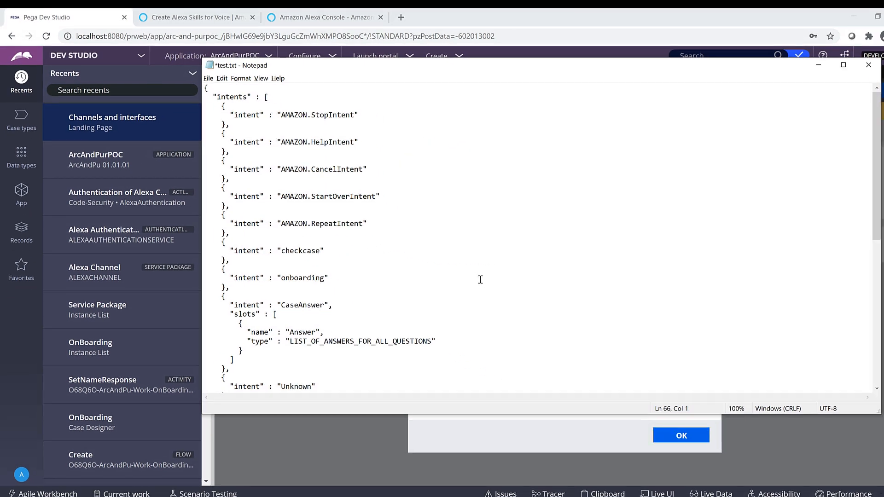
pyautogui.hotkey('alt', 'Tab')
pyautogui.click(657, 421)
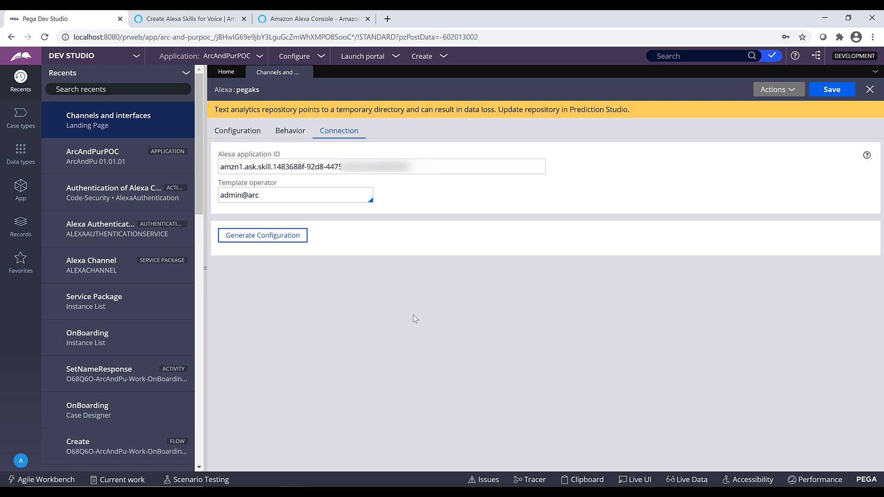
# Open the alexachannel service package from the Integration-Resources records and check its service access group.
pyautogui.click(20, 224)
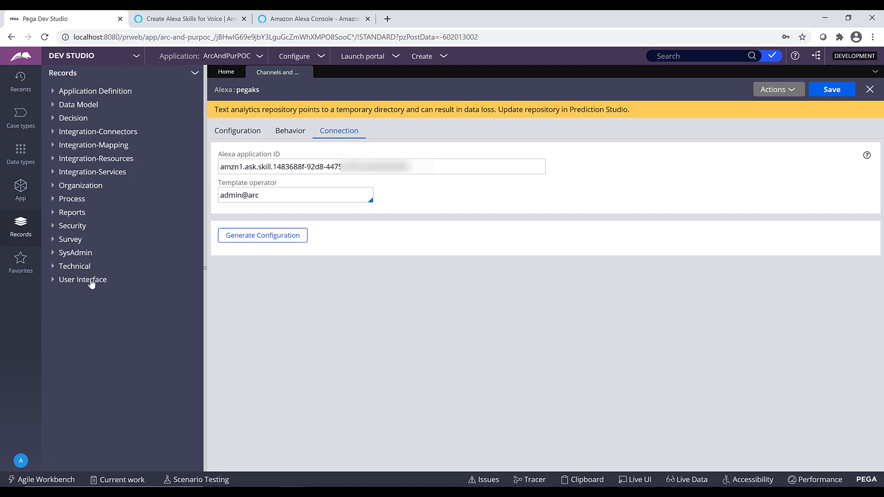
pyautogui.click(52, 159)
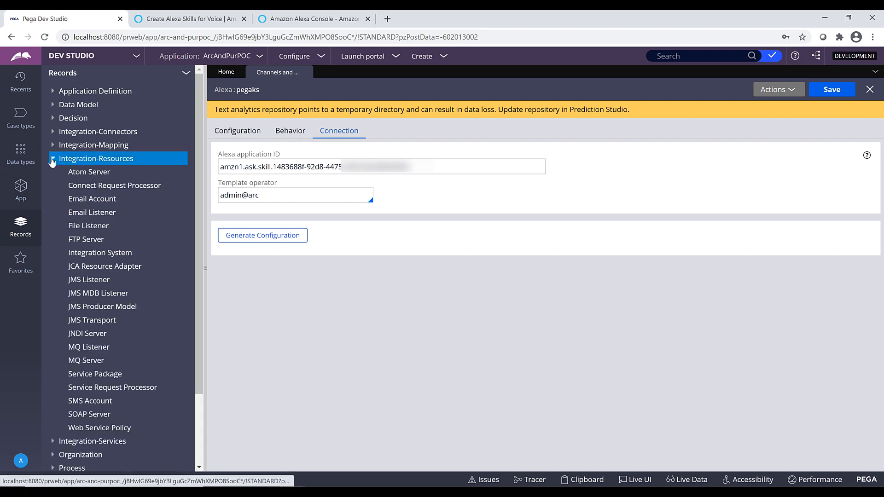
pyautogui.click(105, 377)
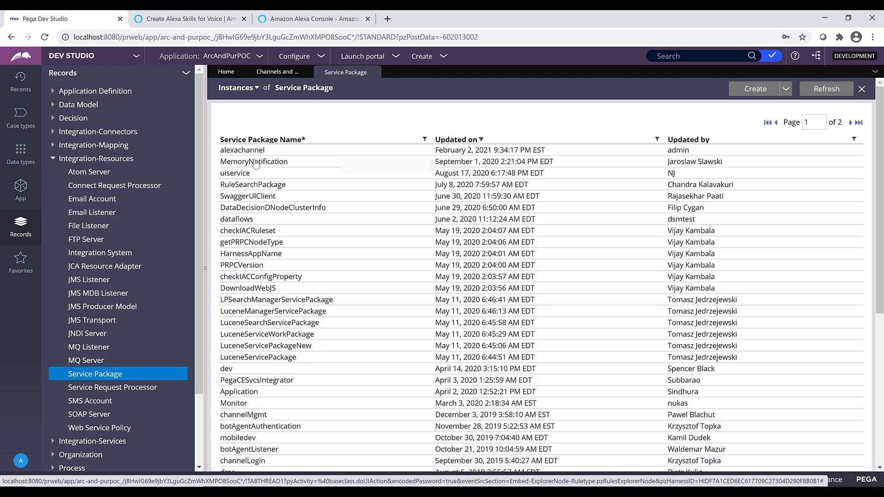
pyautogui.click(262, 150)
pyautogui.moveTo(302, 226); pyautogui.dragTo(220, 226)
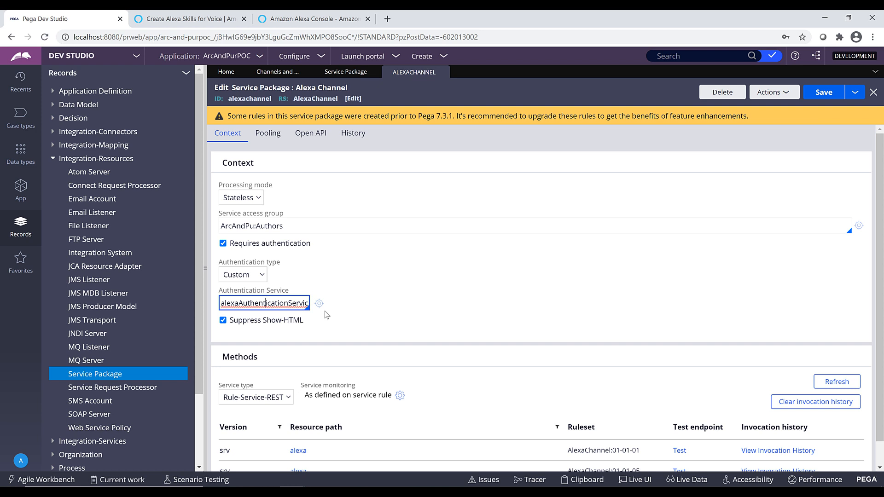
# Open the alexaAuthenticationService record used by the service package, and from it the AlexaAuthentication activity.
pyautogui.click(318, 305)
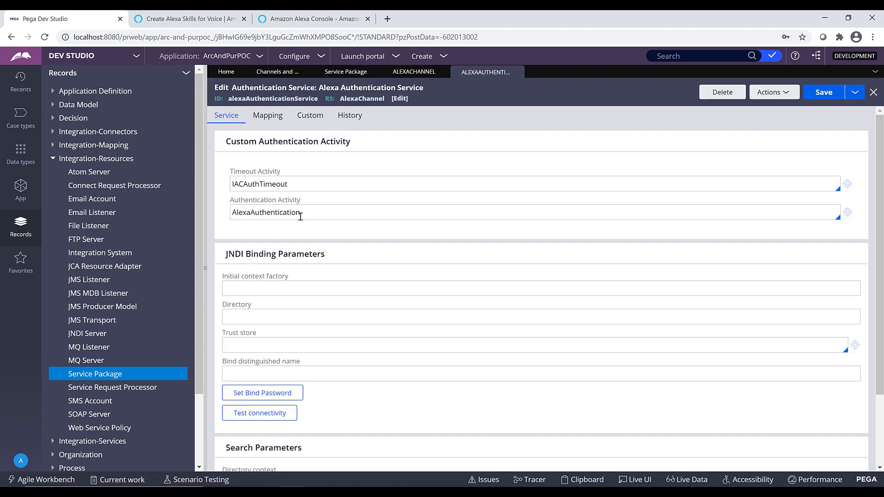
pyautogui.click(355, 217)
pyautogui.click(847, 214)
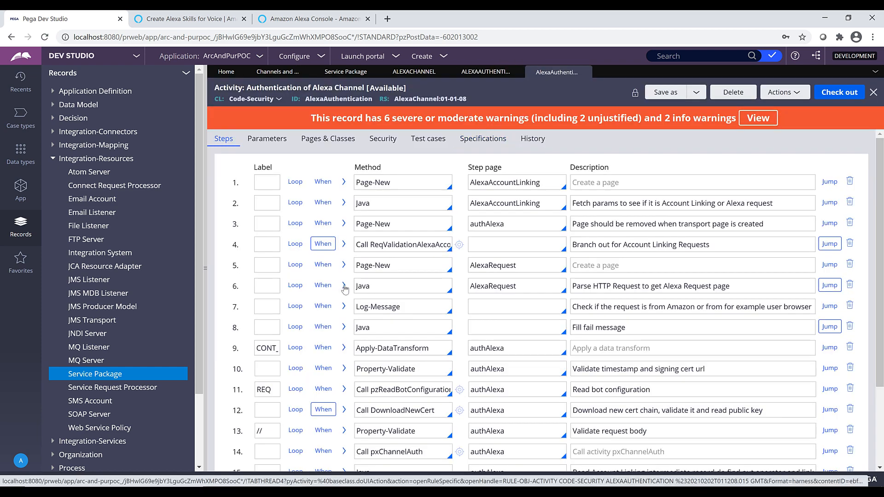
# Examine the request-parsing Java code in step 6 of the AlexaAuthentication activity.
pyautogui.click(344, 284)
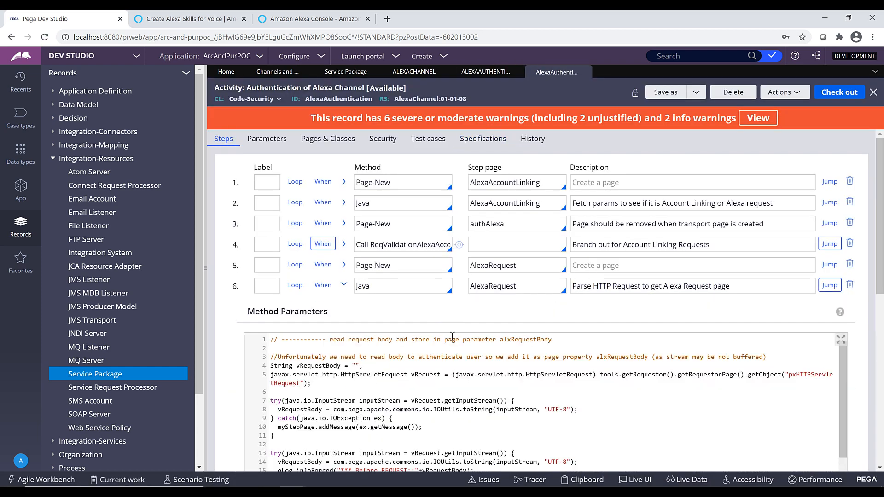
pyautogui.scroll(-5, 455, 333)
pyautogui.moveTo(329, 381); pyautogui.dragTo(367, 382)
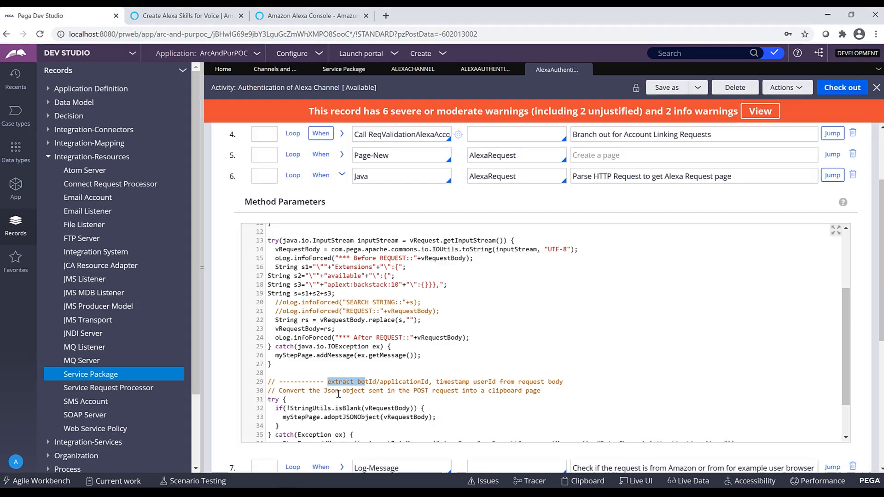
pyautogui.scroll(2, 281, 404)
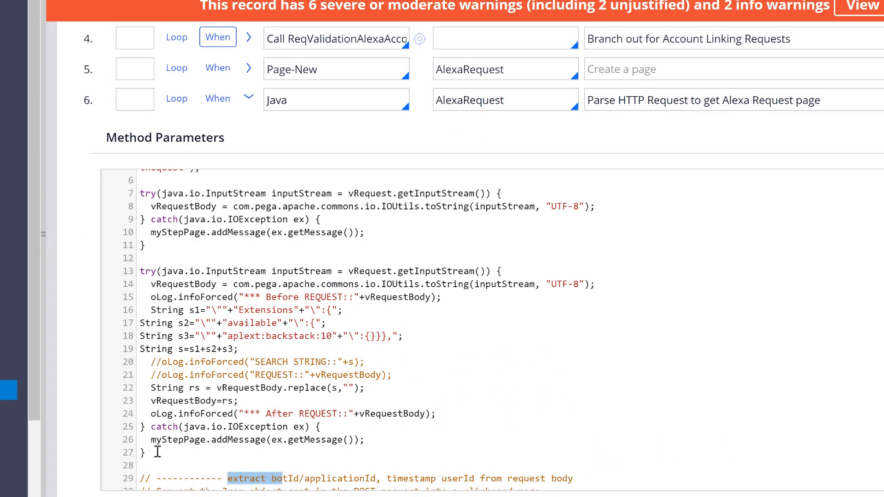
# Highlight and review the try-catch block in lines 13 to 27, which strips the Extensions string from the request body.
pyautogui.moveTo(193, 439); pyautogui.dragTo(187, 429)
pyautogui.moveTo(138, 441); pyautogui.dragTo(139, 271)
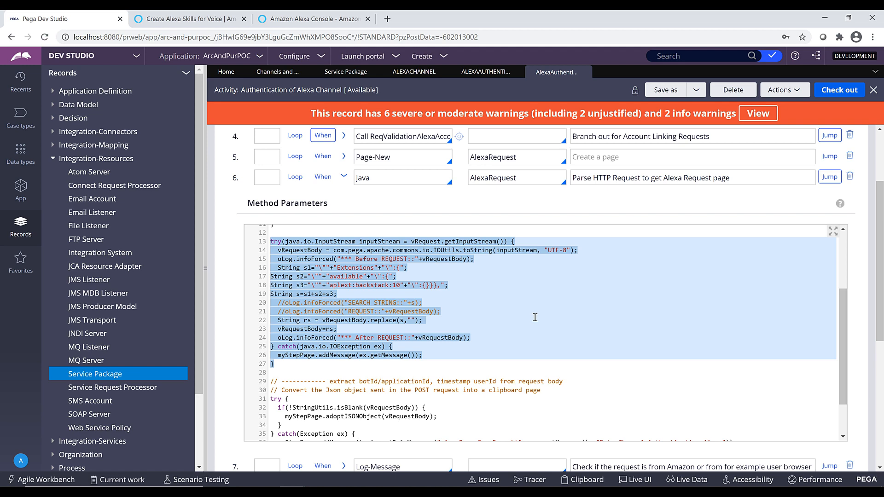
pyautogui.scroll(-10, 535, 318)
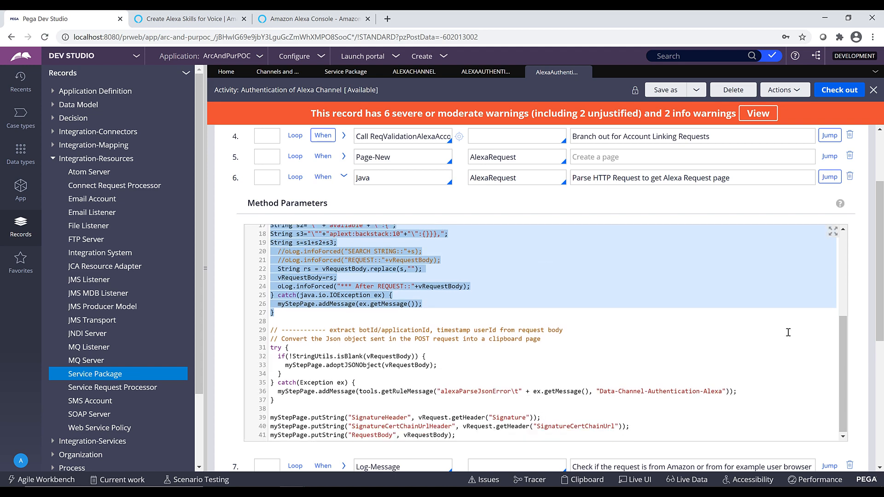
pyautogui.click(257, 335)
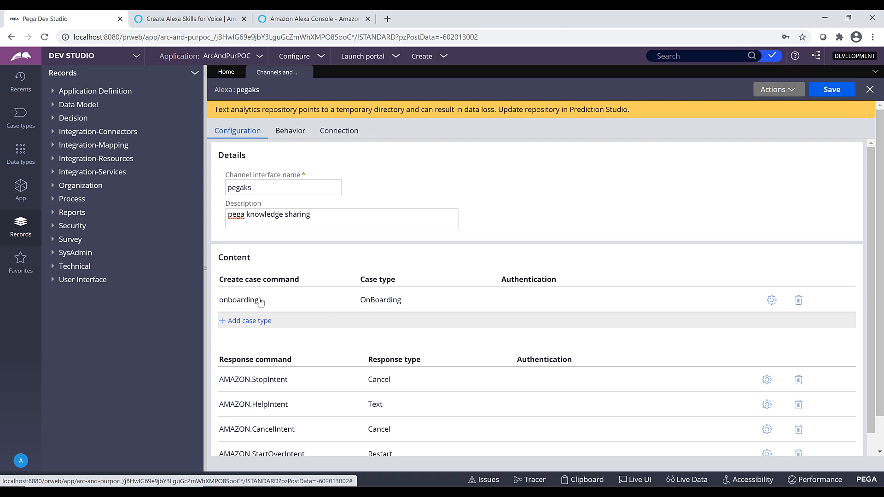
# Compare the pegaks channel's case and response commands with the intents and onboarding utterances in test.txt.
pyautogui.scroll(-3, 456, 306)
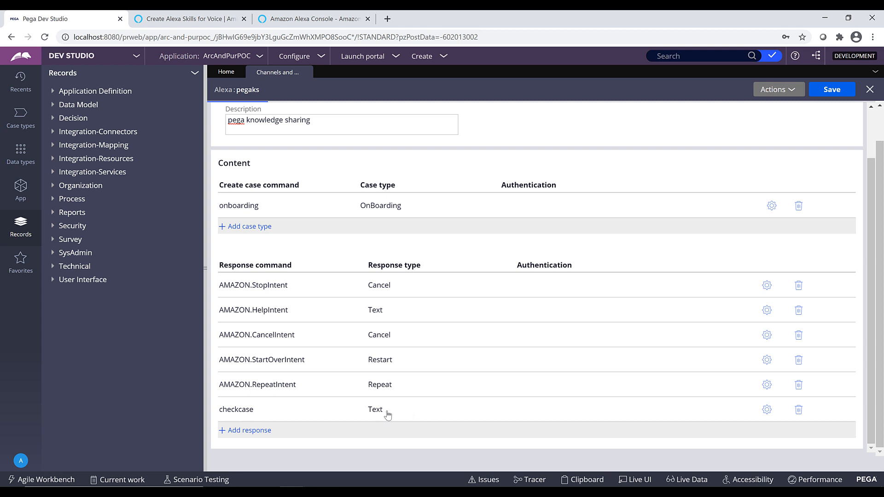
pyautogui.hotkey('alt', 'Tab')
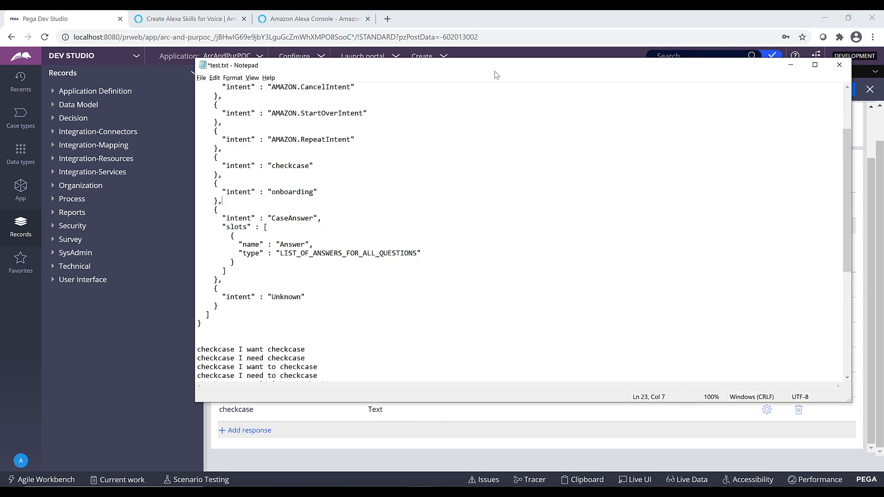
pyautogui.moveTo(494, 70); pyautogui.dragTo(565, 76)
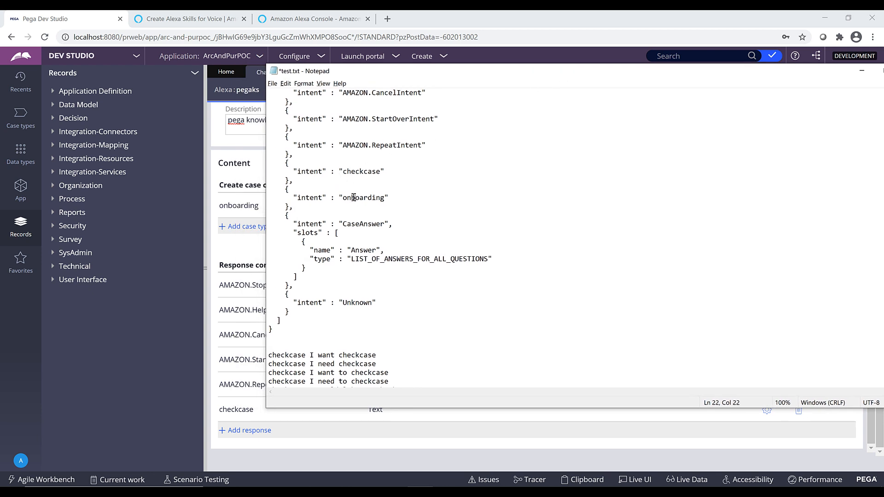
pyautogui.doubleClick(357, 197)
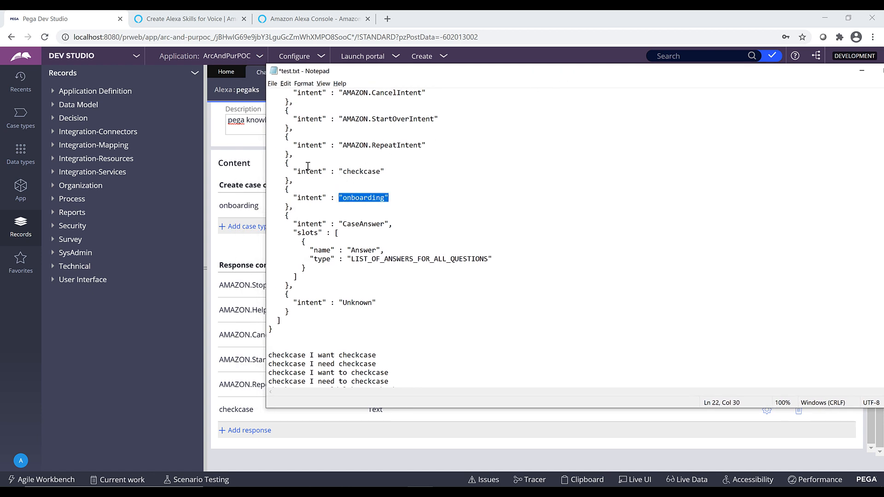
pyautogui.doubleClick(359, 171)
pyautogui.click(348, 197)
pyautogui.scroll(-7, 373, 276)
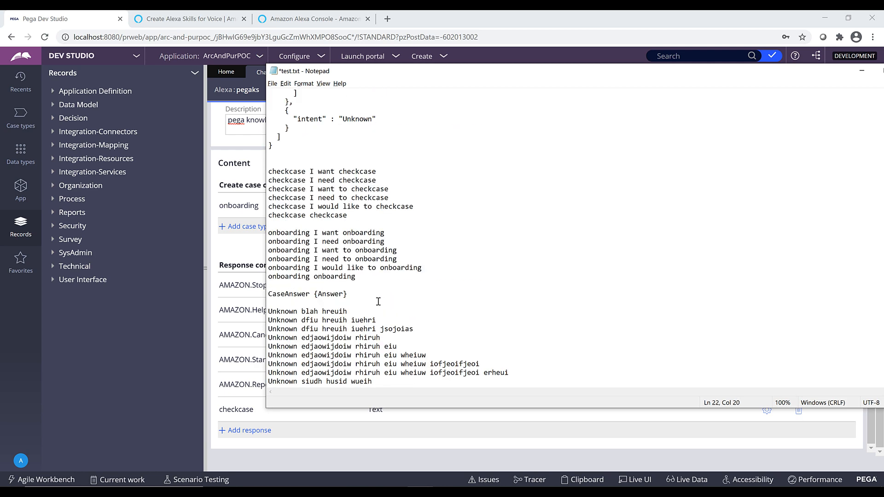
pyautogui.moveTo(356, 278); pyautogui.dragTo(271, 234)
pyautogui.click(368, 312)
pyautogui.scroll(7, 358, 172)
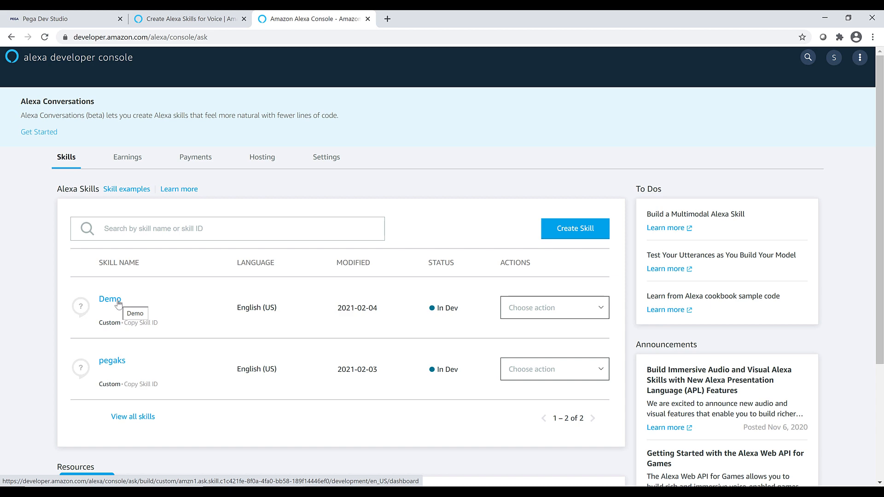
# Open the Demo skill in the Alexa developer console and create a custom intent named onboarding.
pyautogui.click(117, 299)
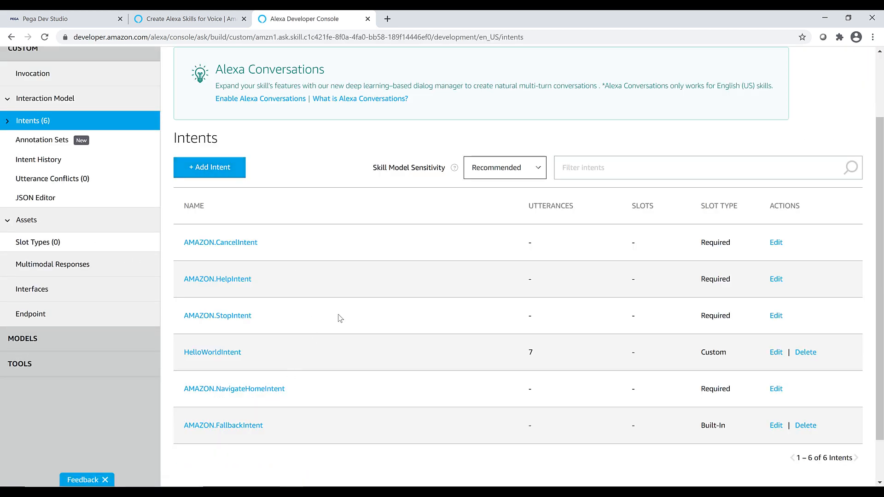
pyautogui.scroll(-1, 348, 316)
pyautogui.scroll(1, 348, 316)
pyautogui.click(208, 173)
pyautogui.write('onboarding')
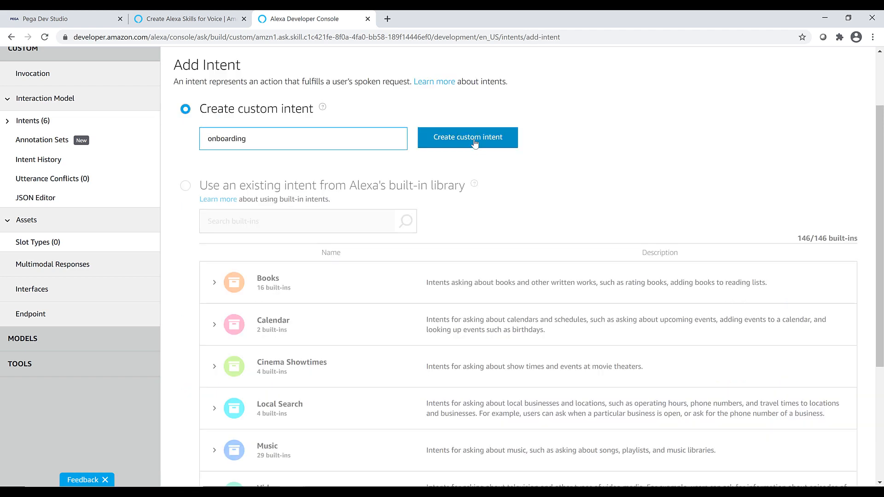
pyautogui.click(467, 137)
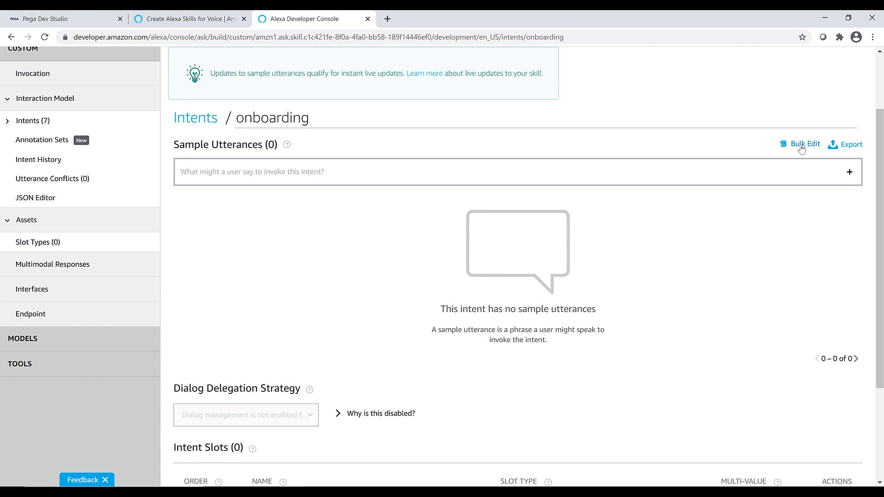
# Bulk-add the six onboarding sample utterances from test.txt to the onboarding intent and save the model.
pyautogui.click(801, 146)
pyautogui.hotkey('alt', 'Tab')
pyautogui.scroll(-7, 392, 355)
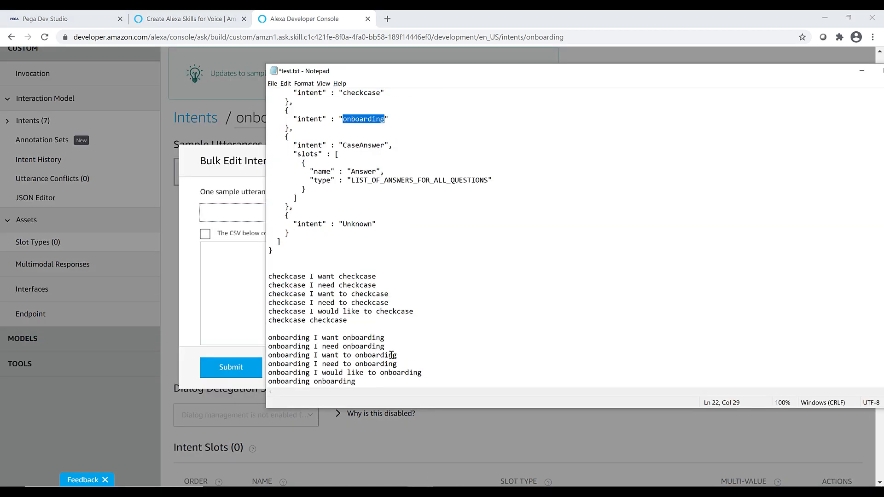
pyautogui.hotkey('ctrl', 'v')
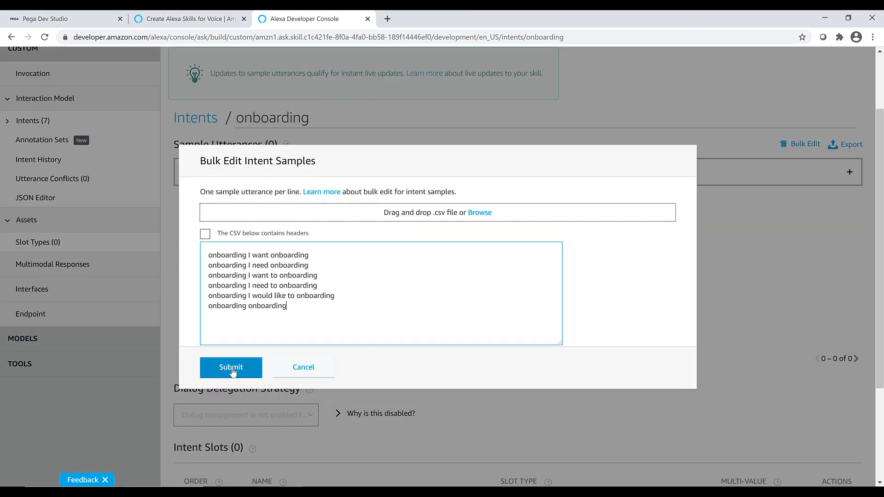
pyautogui.click(231, 369)
pyautogui.scroll(2, 343, 210)
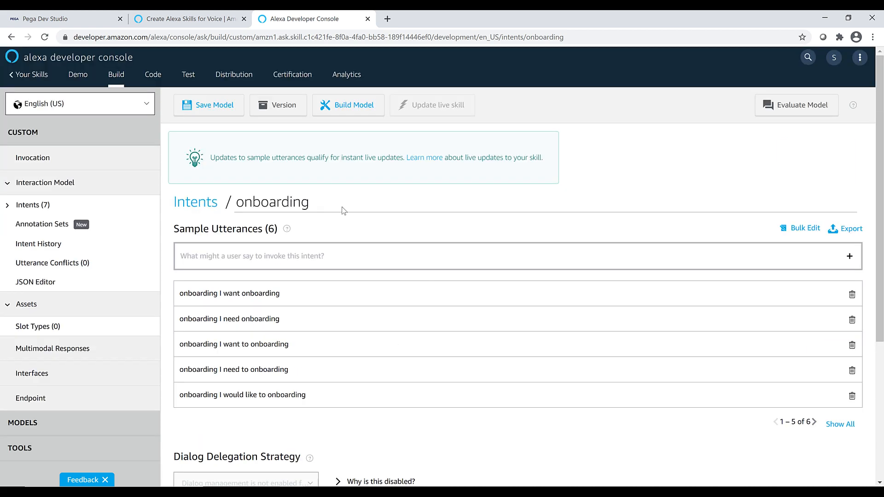
pyautogui.click(214, 107)
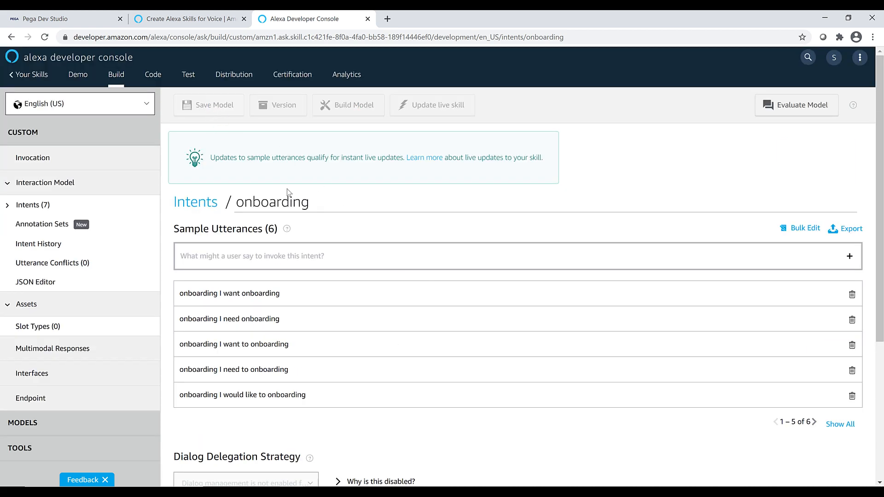
# Check the onboarding intent and its samples in the Demo skill's JSON Editor against test.txt.
pyautogui.click(37, 283)
pyautogui.click(303, 352)
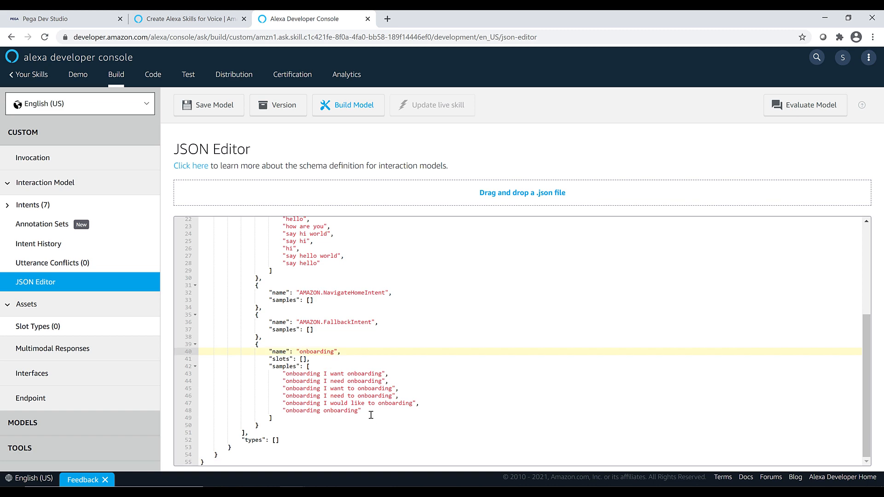
pyautogui.hotkey('alt', 'Tab')
pyautogui.press('Up')
pyautogui.scroll(4, 384, 281)
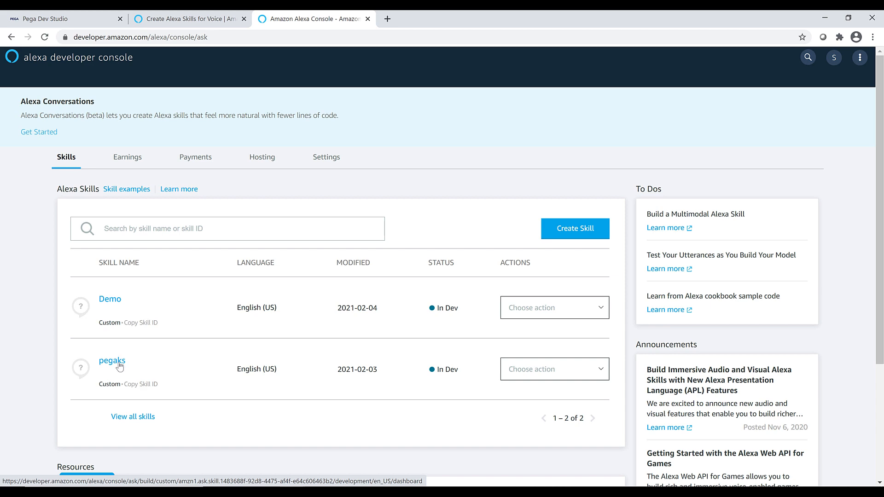
# Open the pegaks skill and review its intents and interaction model JSON.
pyautogui.click(118, 365)
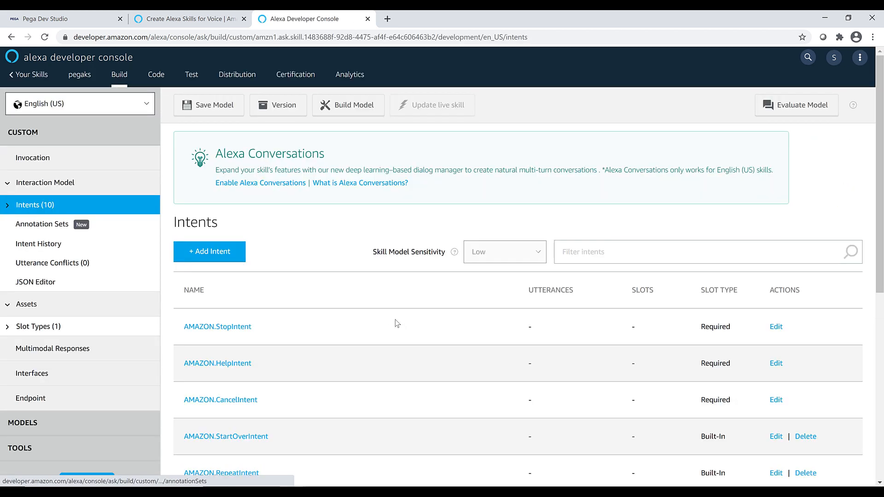
pyautogui.scroll(-6, 444, 353)
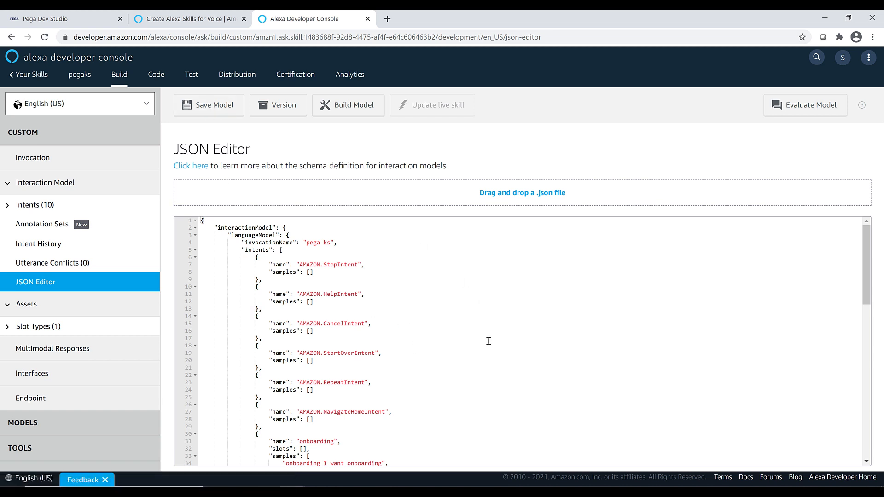
pyautogui.scroll(-10, 617, 251)
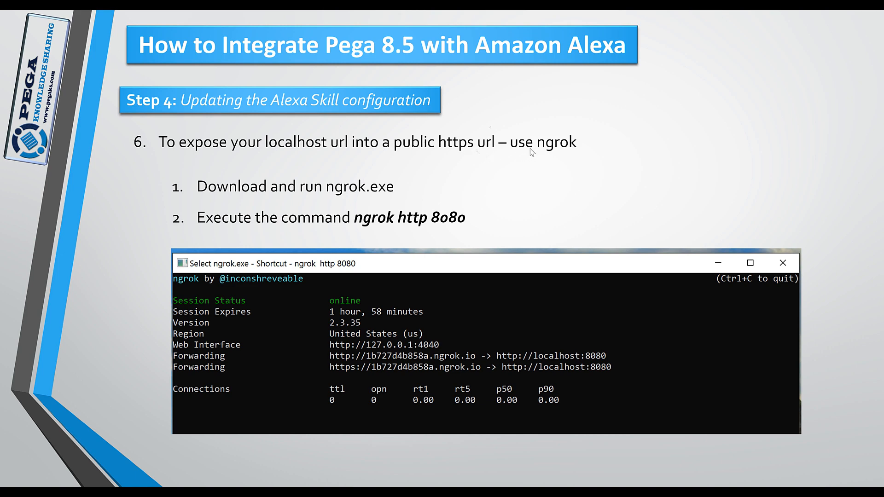
# Review the pegaks skill's Account Linking settings, including the Implicit Grant type, Web Authorization URI and Client ID.
pyautogui.click(202, 181)
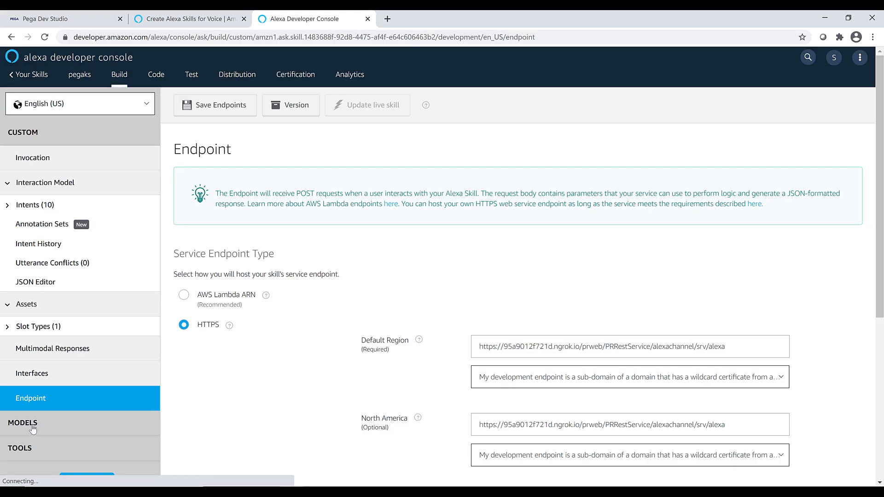
pyautogui.click(32, 423)
pyautogui.click(58, 208)
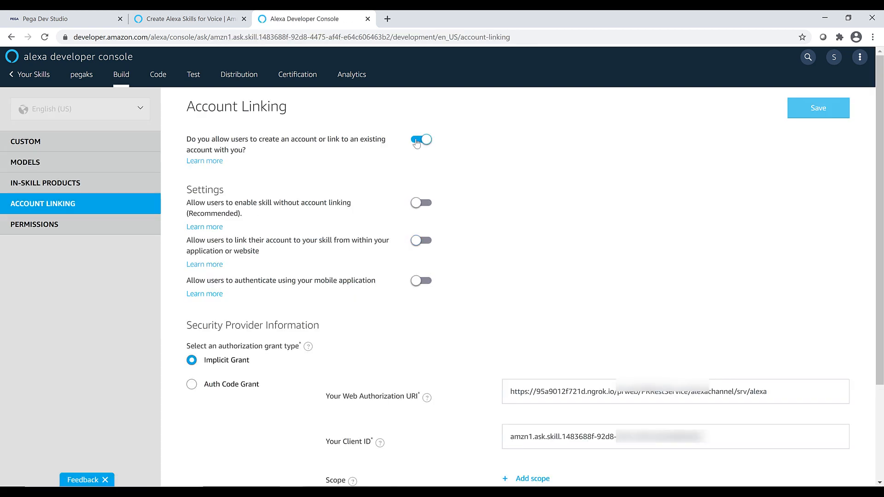
pyautogui.scroll(-1, 188, 307)
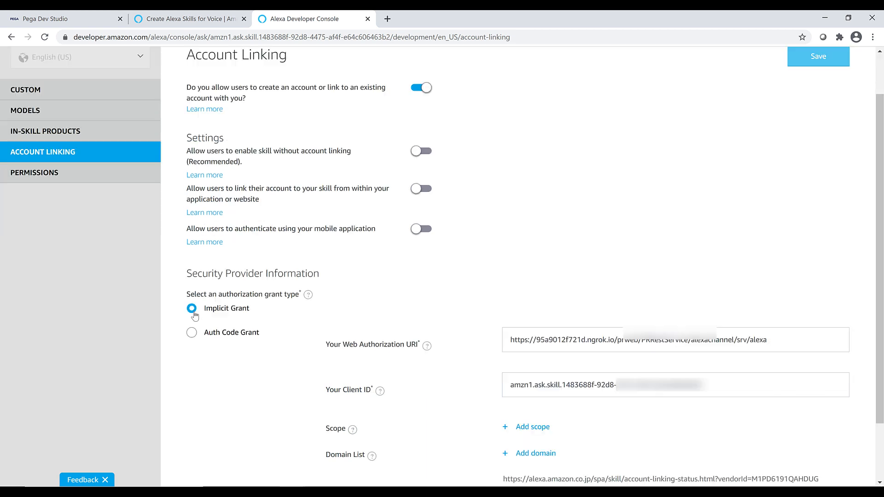
pyautogui.scroll(-1, 709, 307)
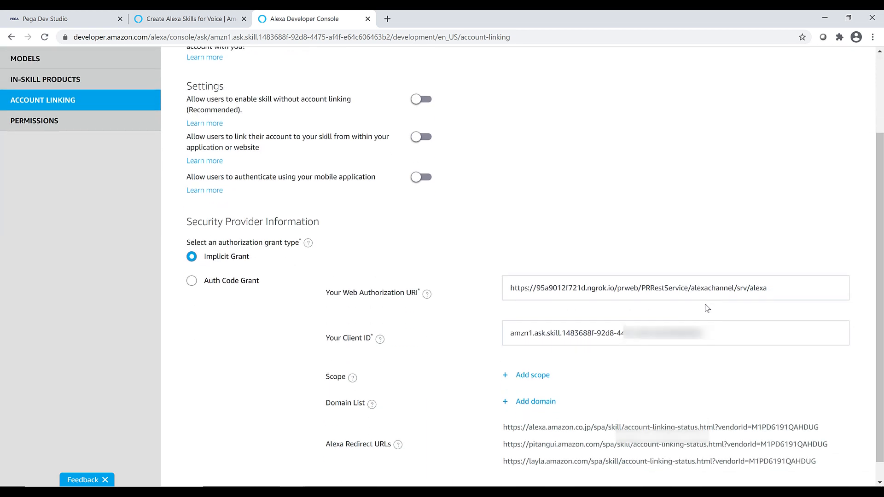
pyautogui.tripleClick(760, 293)
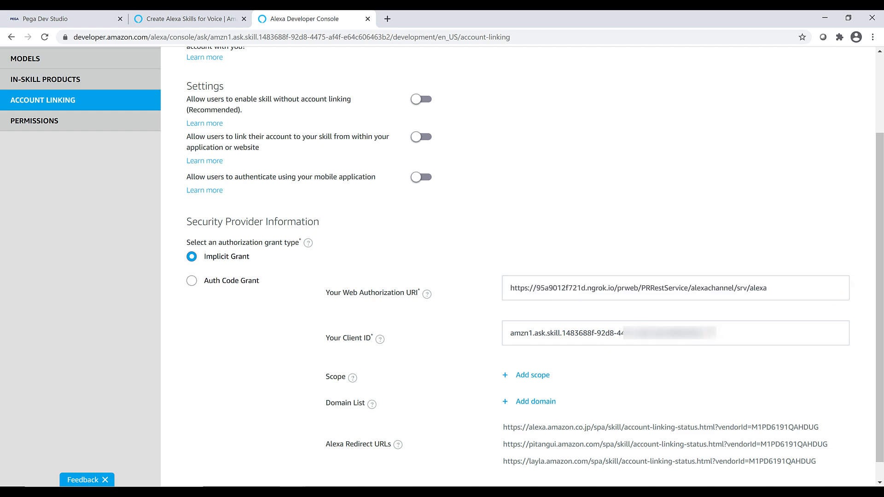
pyautogui.moveTo(713, 332); pyautogui.dragTo(508, 334)
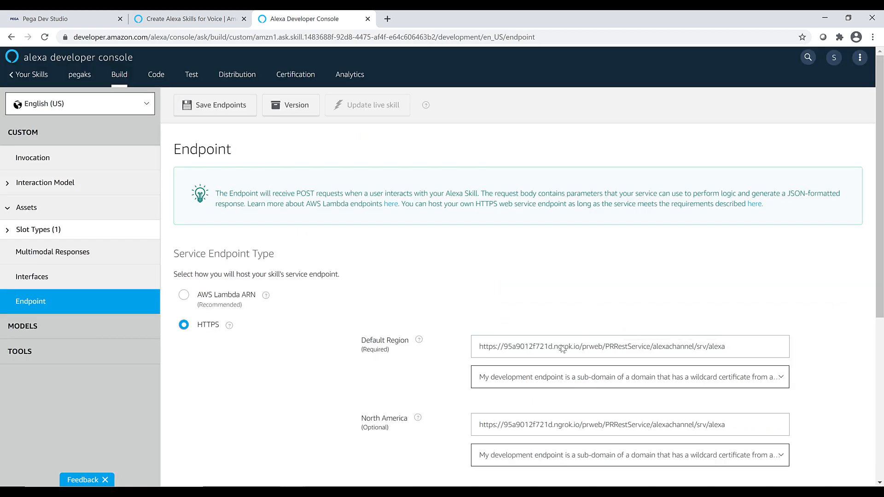
# Switch to the ngrok console and run ngrok http 8080 to expose the local server.
pyautogui.click(290, 491)
pyautogui.write('ngrok  htt')
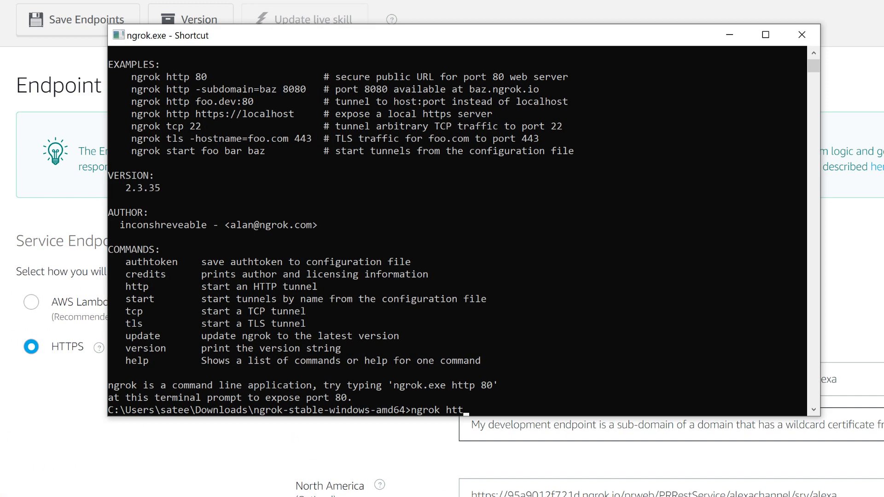
pyautogui.write('p 8080')
pyautogui.press('Return')
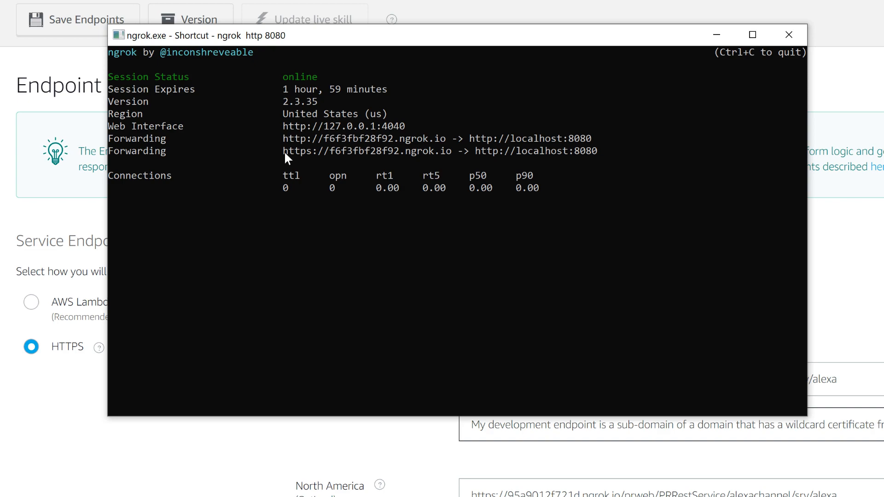
pyautogui.moveTo(283, 152); pyautogui.dragTo(449, 152)
pyautogui.click(625, 386)
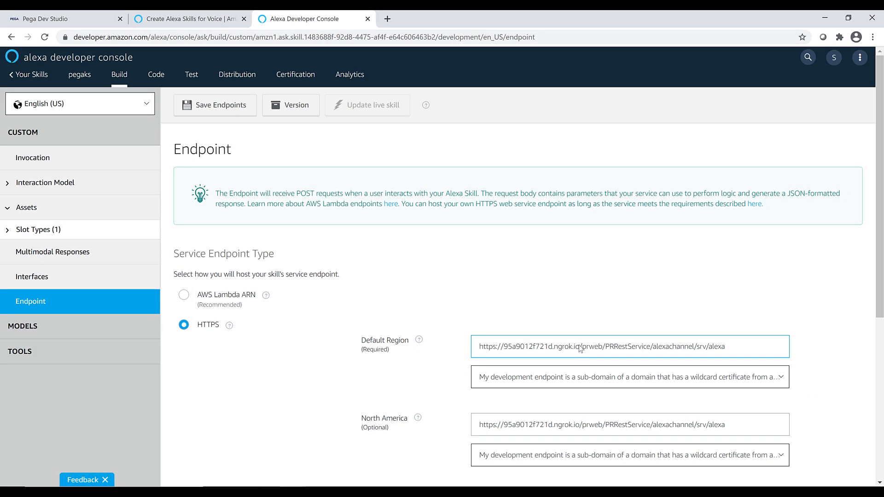
pyautogui.moveTo(580, 348); pyautogui.dragTo(474, 354)
pyautogui.write('https://f6f3fbf28f92.ngrok.io')
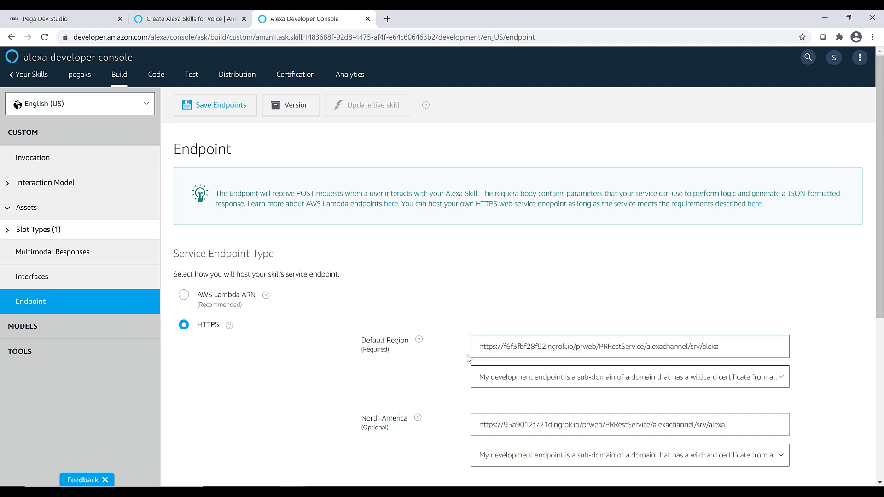
pyautogui.scroll(-1, 564, 415)
pyautogui.moveTo(579, 373); pyautogui.dragTo(457, 373)
pyautogui.write('https://f6f3fbf28f92.ngrok.io')
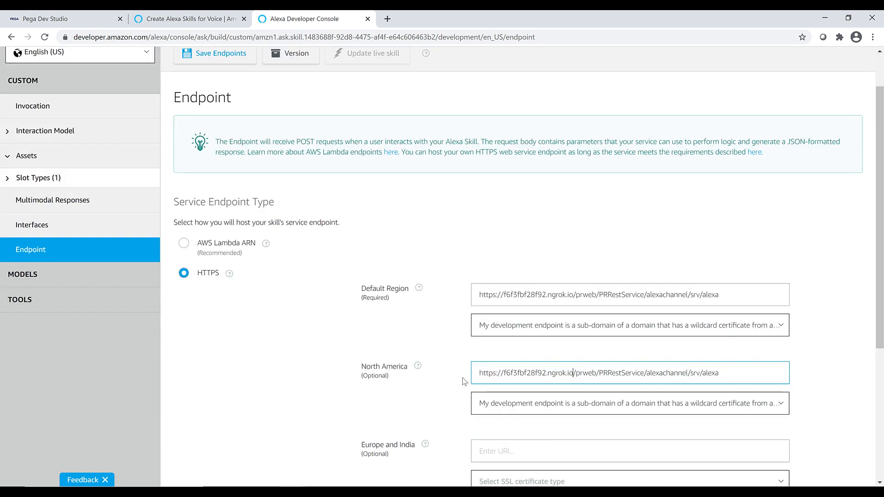
# Choose the wildcard-certificate sub-domain option as the Default Region's SSL certificate type and save the endpoints.
pyautogui.click(579, 328)
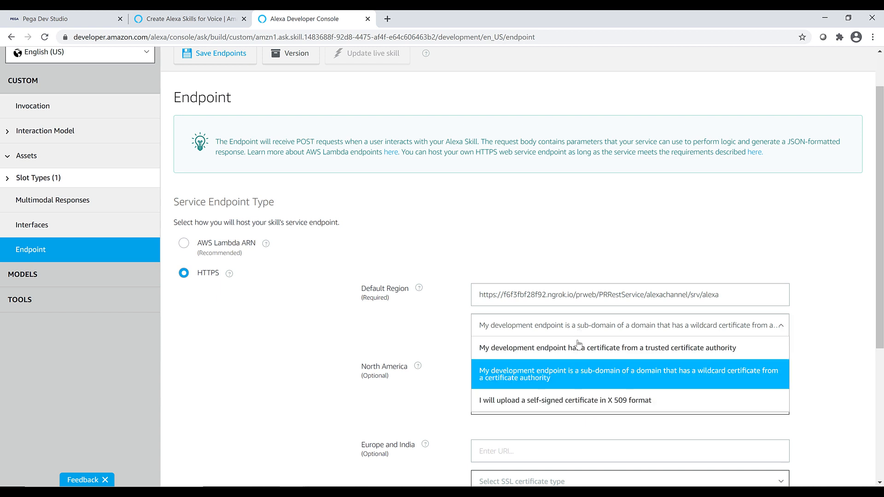
pyautogui.click(575, 373)
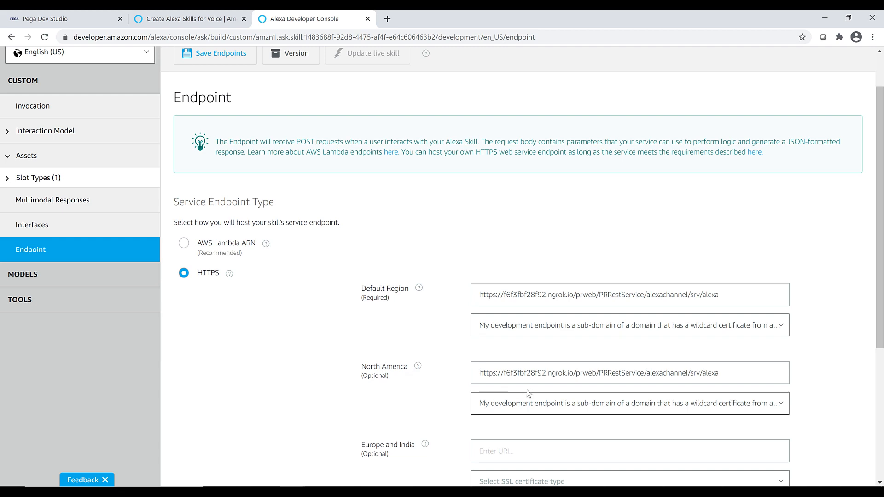
pyautogui.scroll(1, 548, 385)
pyautogui.click(220, 106)
# Copy the full Default Region endpoint URL into the Web Authorization URI under Account Linking and save the settings.
pyautogui.click(633, 349)
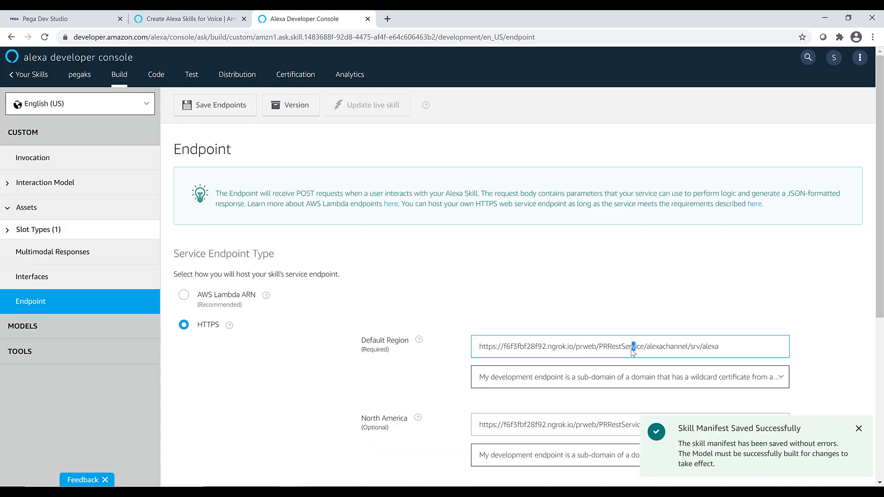
pyautogui.doubleClick(632, 350)
pyautogui.hotkey('ctrl', 'a')
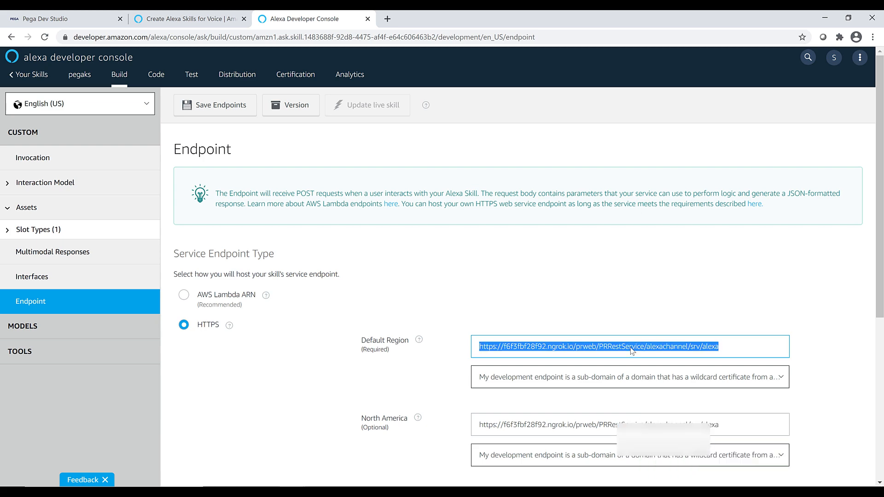
pyautogui.click(22, 326)
pyautogui.click(81, 207)
pyautogui.click(608, 392)
pyautogui.hotkey('ctrl', 'a')
pyautogui.click(842, 111)
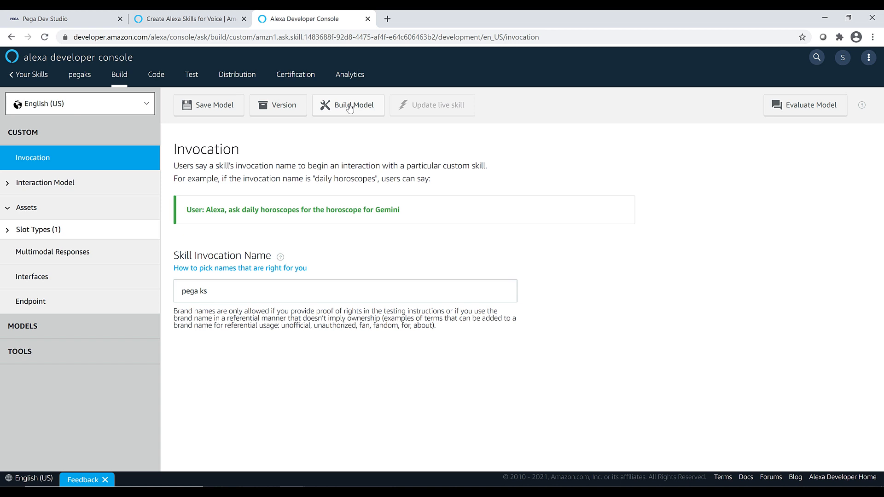
# Build the pegaks skill's model and open the skill's test page.
pyautogui.click(350, 106)
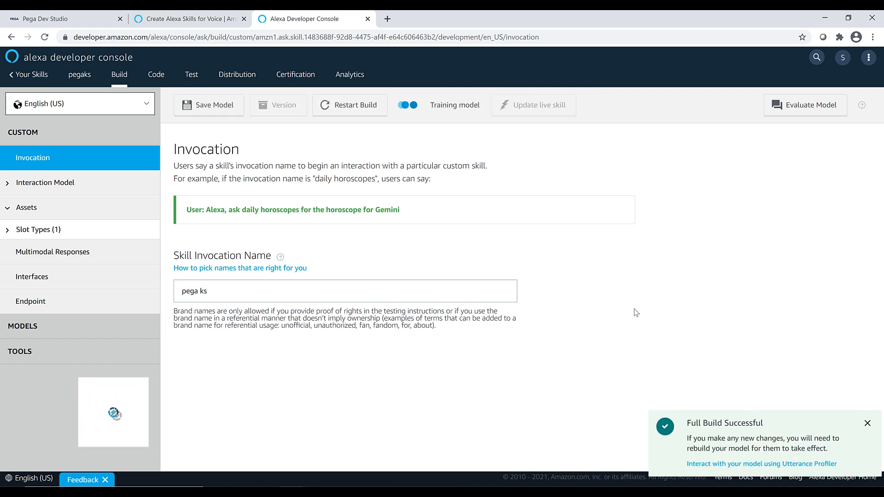
pyautogui.click(190, 77)
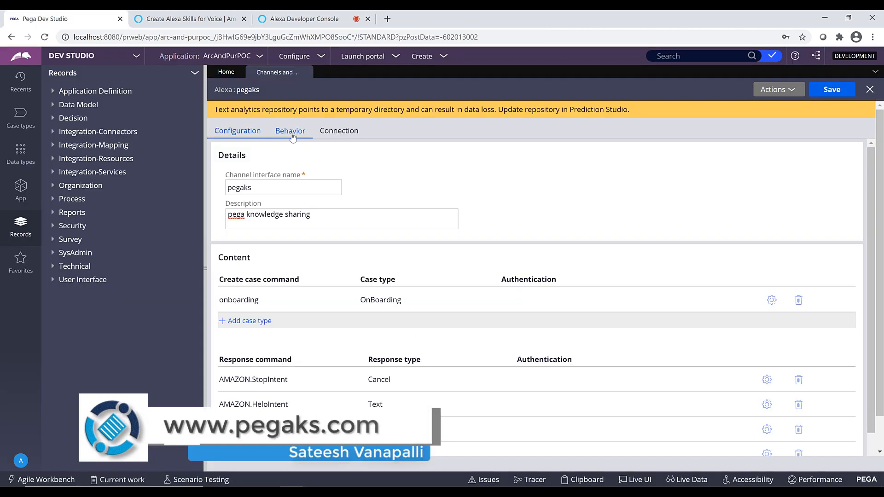
# In Pega Dev Studio, change the pegaks channel's Welcome response to "Welcome to Pega 8.5 Alexa Bot. How can I help you?" and save the channel.
pyautogui.click(290, 131)
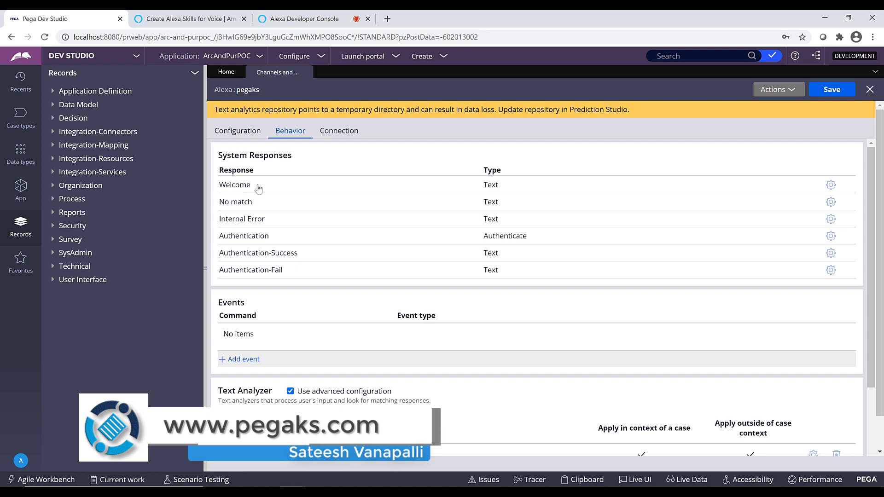
pyautogui.click(831, 185)
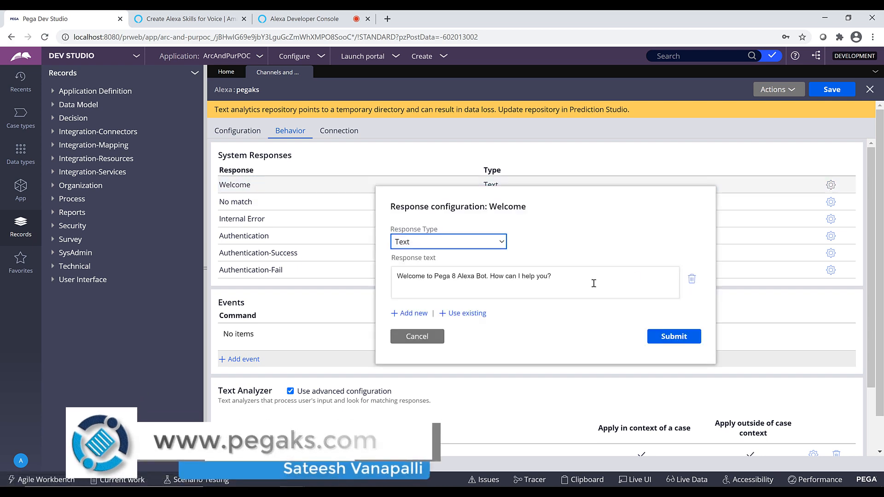
pyautogui.moveTo(557, 277); pyautogui.dragTo(496, 277)
pyautogui.click(457, 283)
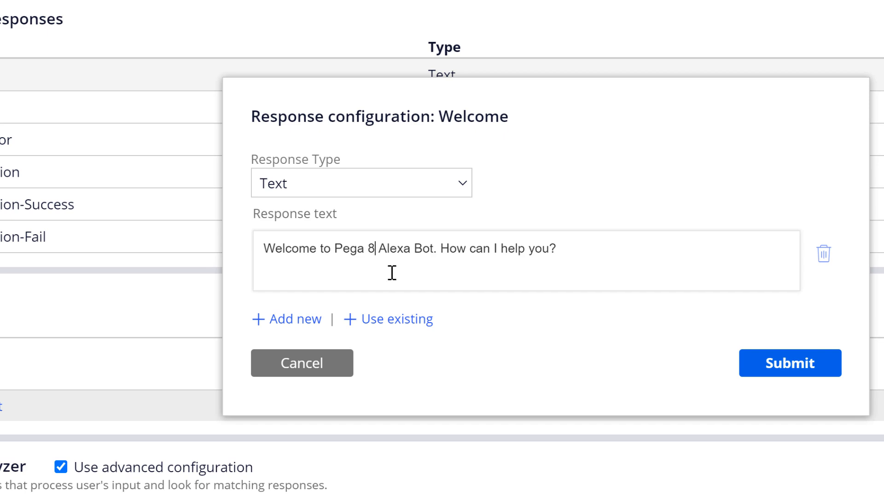
pyautogui.write('.5')
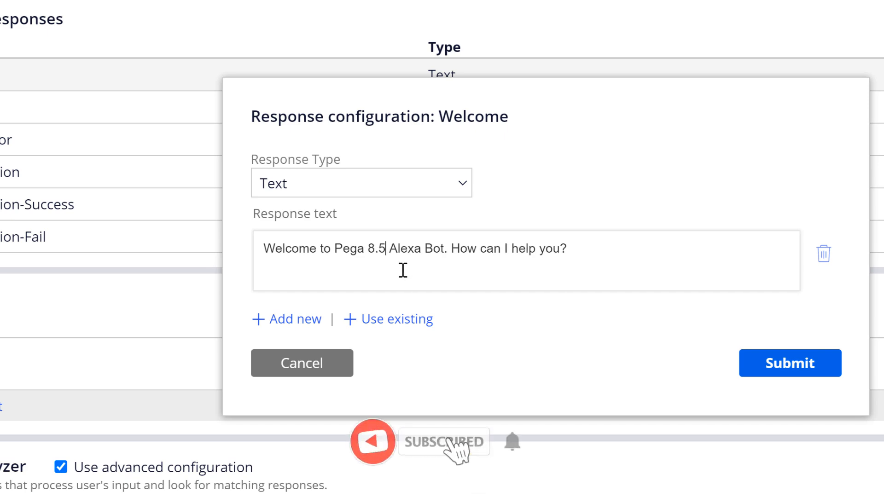
pyautogui.click(792, 368)
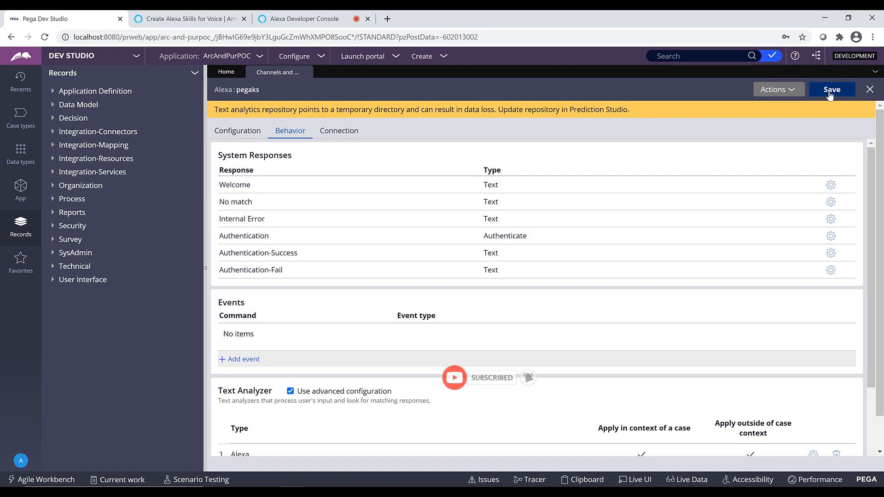
pyautogui.click(830, 94)
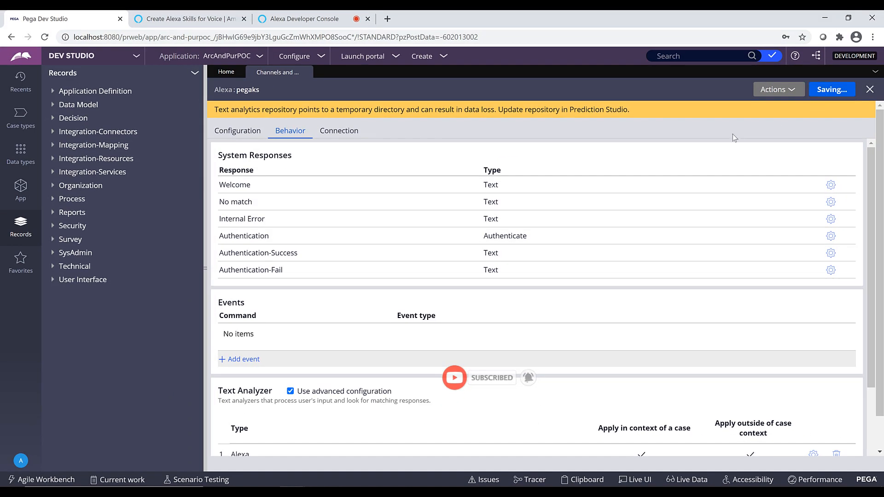
# Return to the Alexa Developer Console and invoke the skill in the simulator with "pega ks".
pyautogui.click(301, 19)
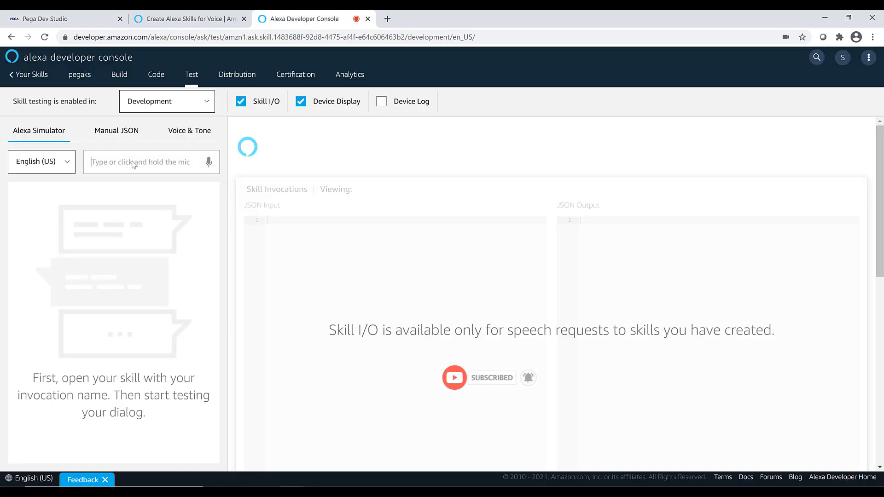
pyautogui.write('pega ks')
pyautogui.press('Return')
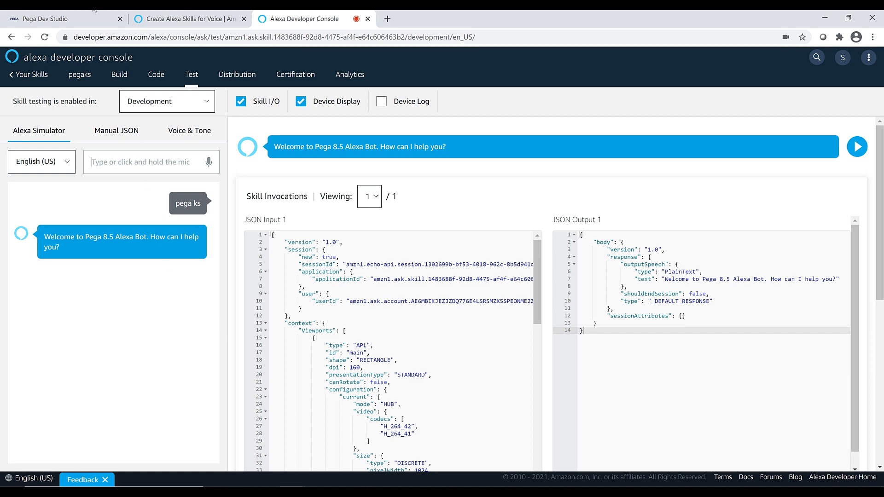
# Check the create case command in the Pega channel's configuration and send "onboarding" to the skill in the Alexa simulator.
pyautogui.click(67, 17)
pyautogui.click(238, 131)
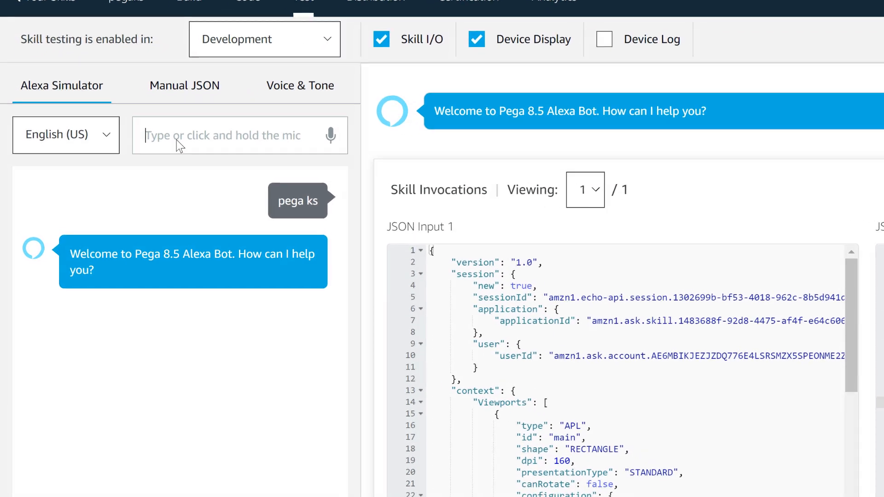
pyautogui.write('onboarding')
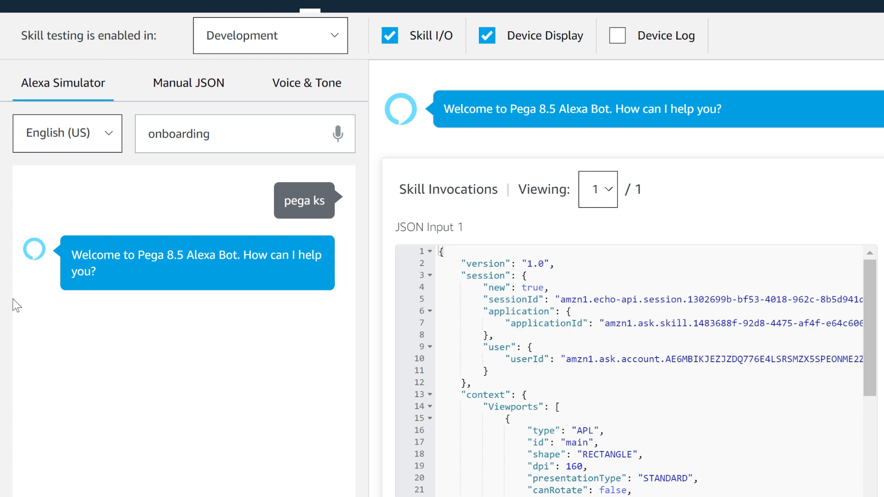
pyautogui.press('Return')
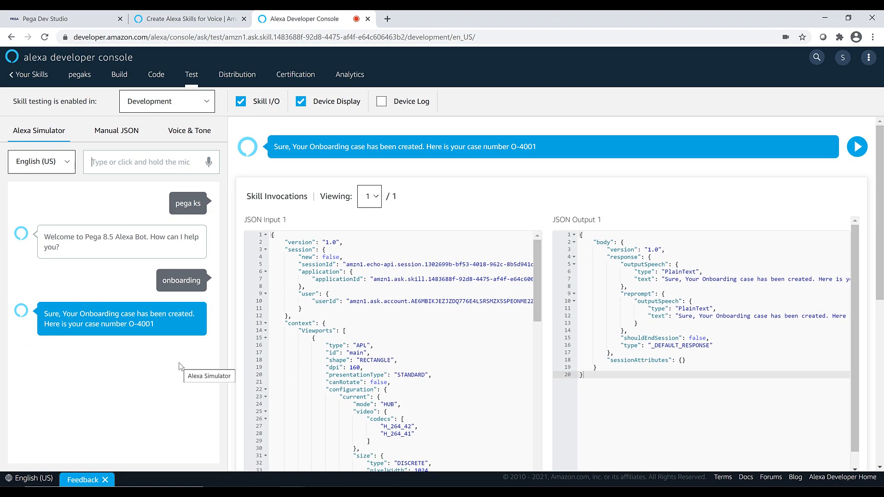
# In Pega Dev Studio, list the instances of the OnBoarding class to check for the case created through Alexa.
pyautogui.moveTo(141, 325); pyautogui.dragTo(154, 324)
pyautogui.click(65, 19)
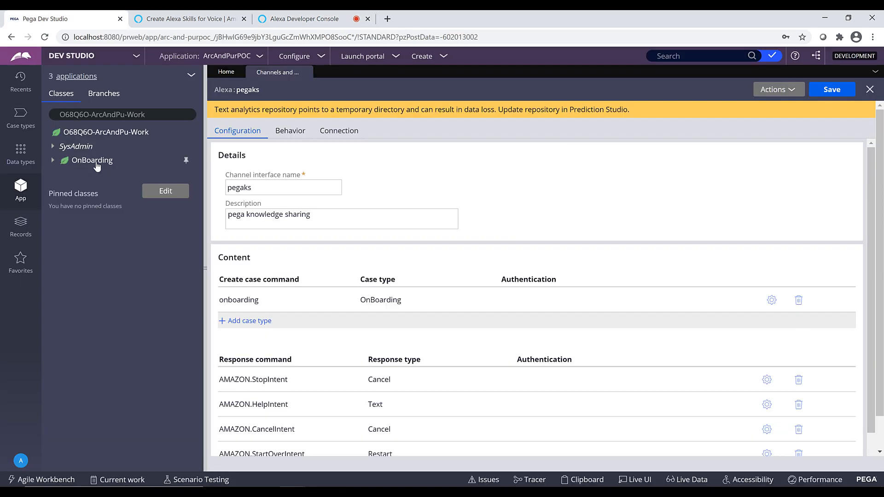
pyautogui.click(95, 163)
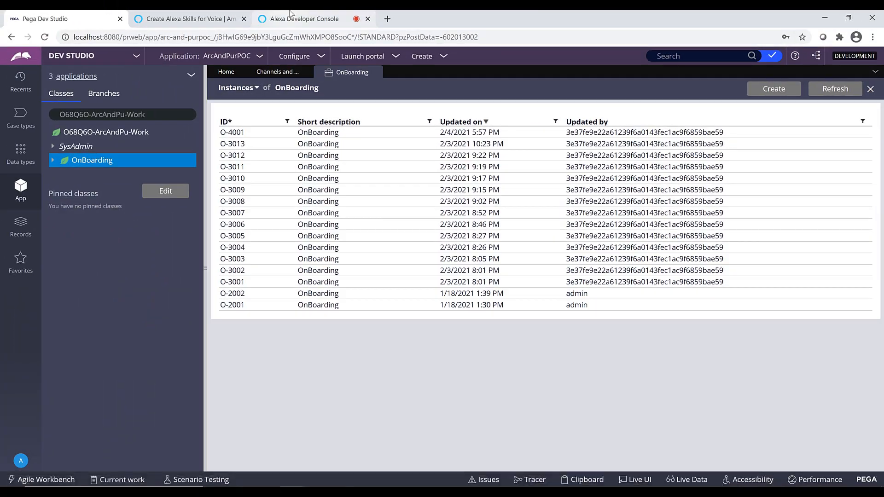
# Go back to the Alexa simulator and end the skill session with "exit".
pyautogui.click(292, 20)
pyautogui.click(120, 162)
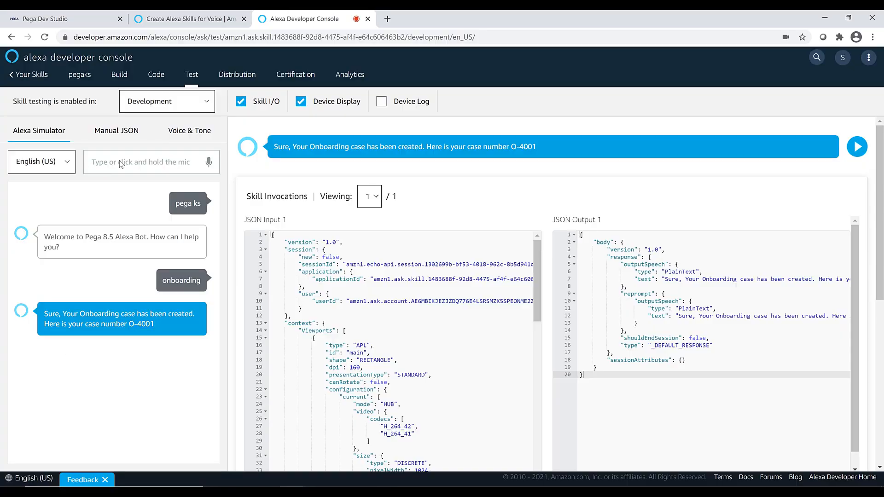
pyautogui.write('exit')
pyautogui.press('Return')
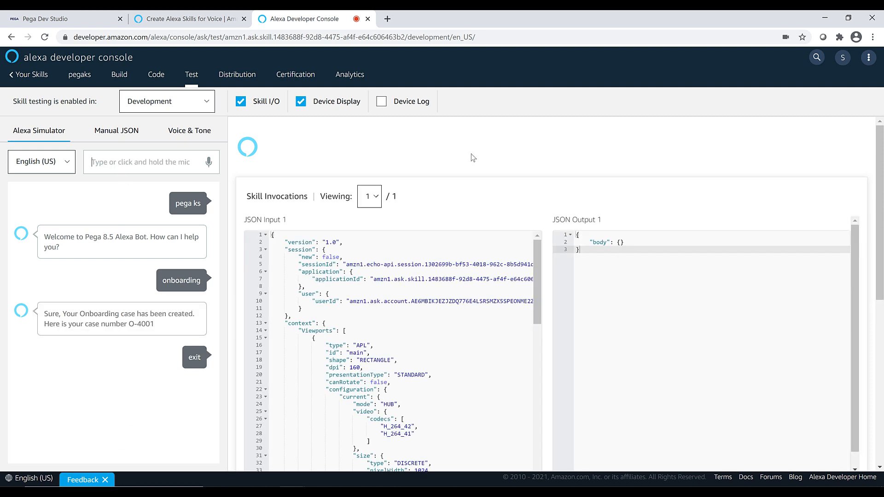